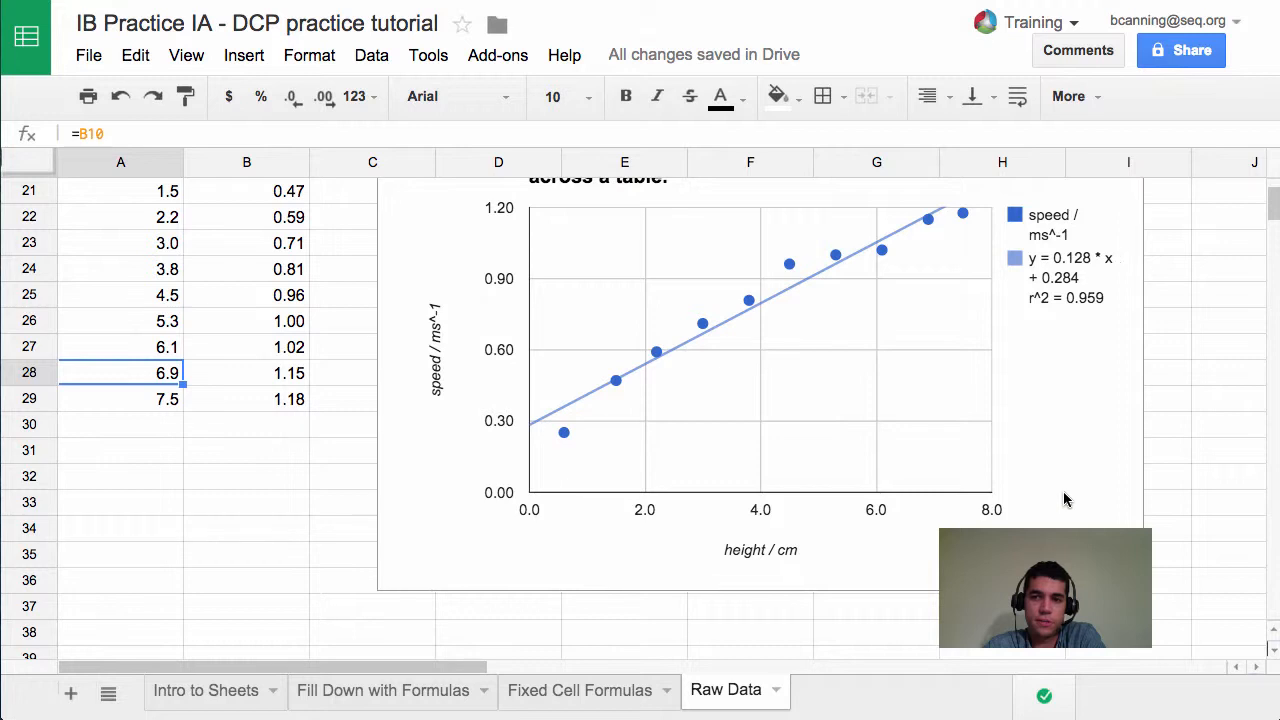
# Step: Shrink the speed versus height chart so its lower-right corner sits near the end of column F at about row 28
pyautogui.moveTo(1134, 580); pyautogui.dragTo(829, 390)
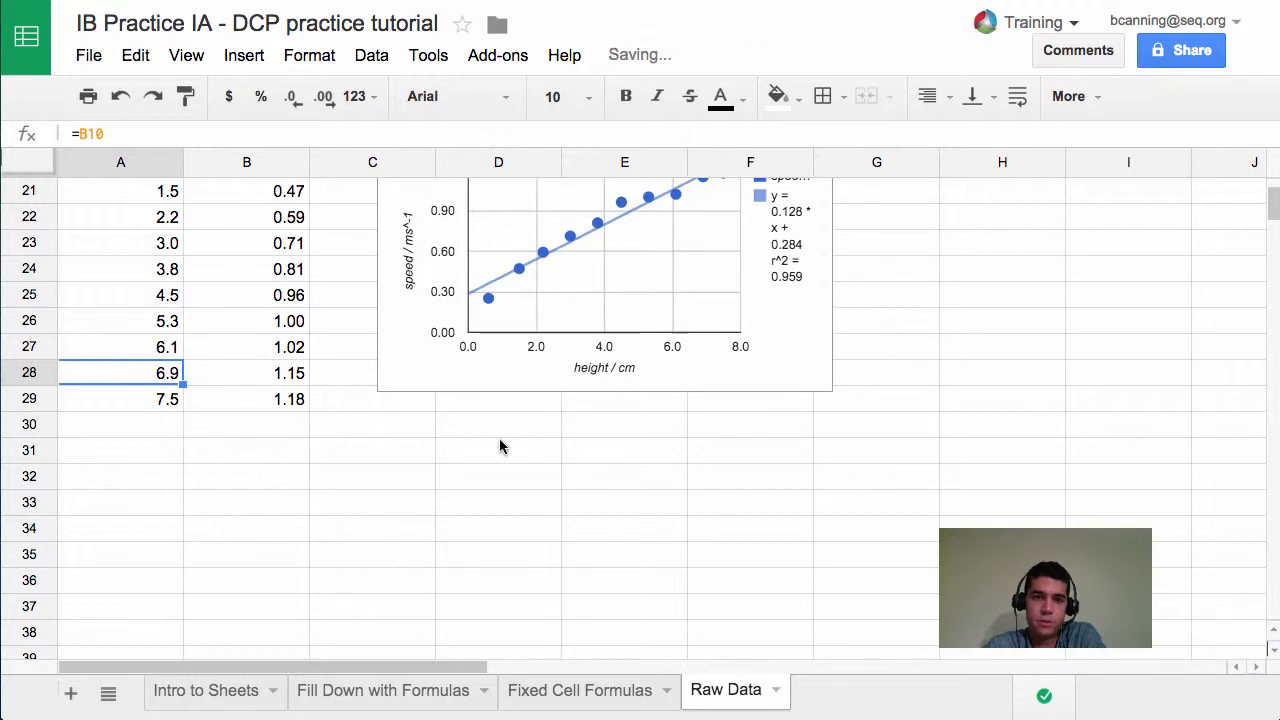
pyautogui.scroll(4, 496, 441)
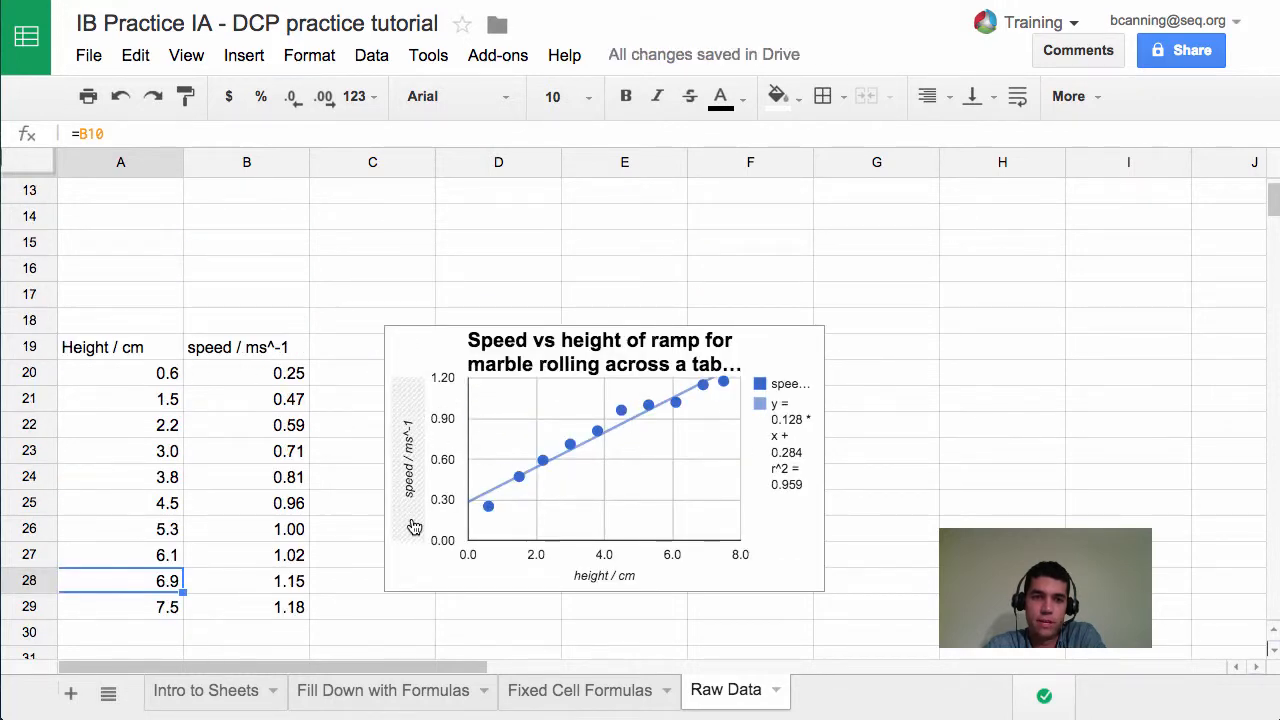
# Step: Enter the formula =B1 in cell A33 to reference the Height / cm header from the data table
pyautogui.scroll(-6, 410, 508)
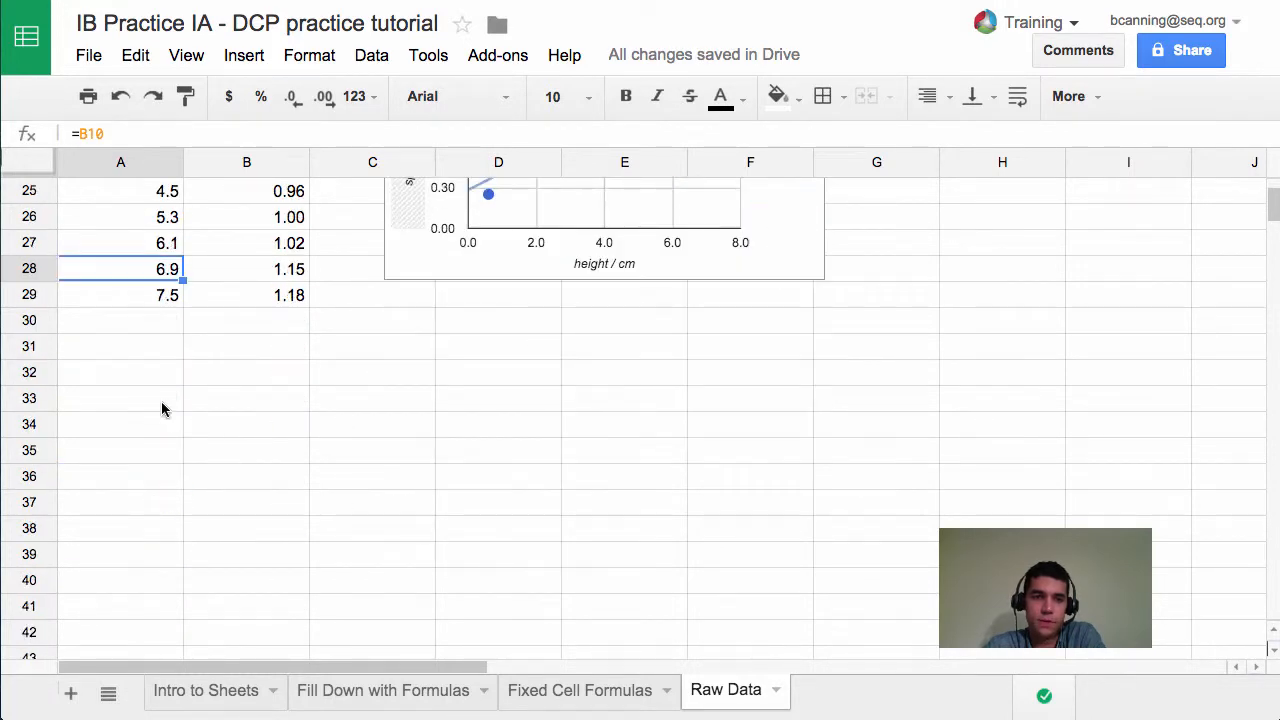
pyautogui.click(163, 408)
pyautogui.write('=')
pyautogui.scroll(4, 152, 378)
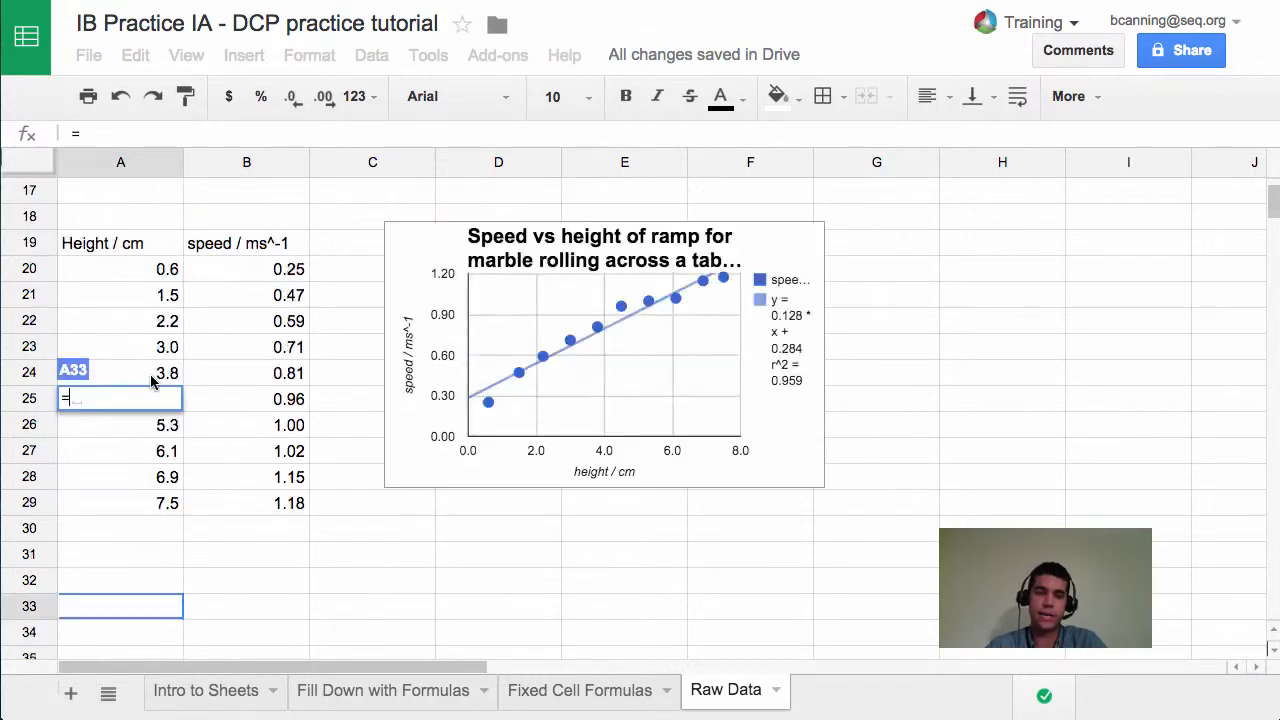
pyautogui.scroll(8, 152, 380)
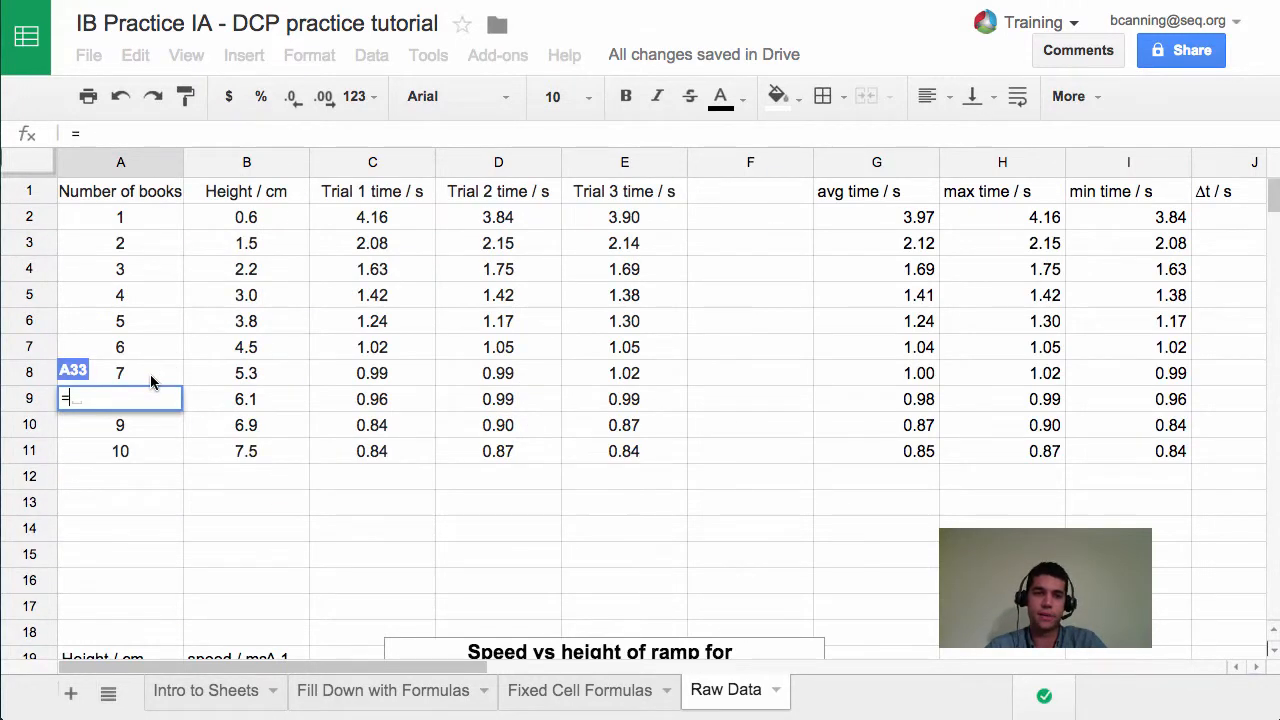
pyautogui.click(235, 199)
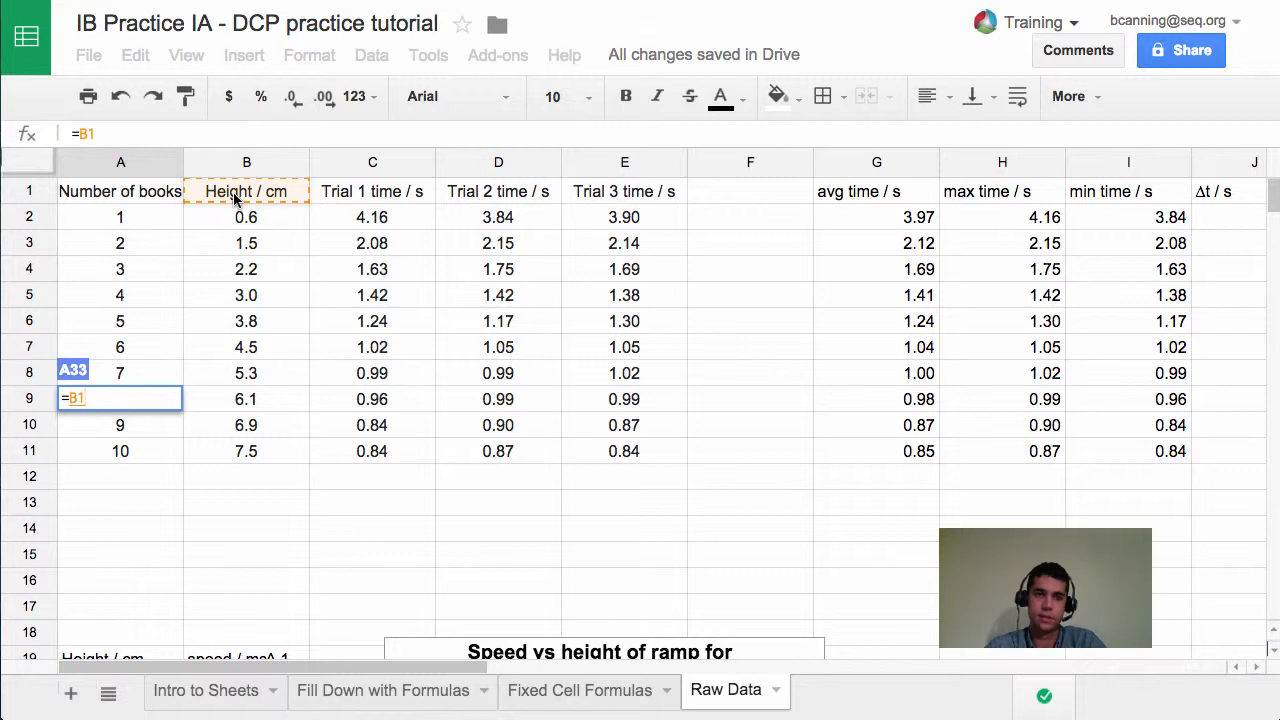
pyautogui.press('Return')
# Step: Fill the header reference in A33 down column A to row 46 to bring in all the height values
pyautogui.scroll(-4, 255, 488)
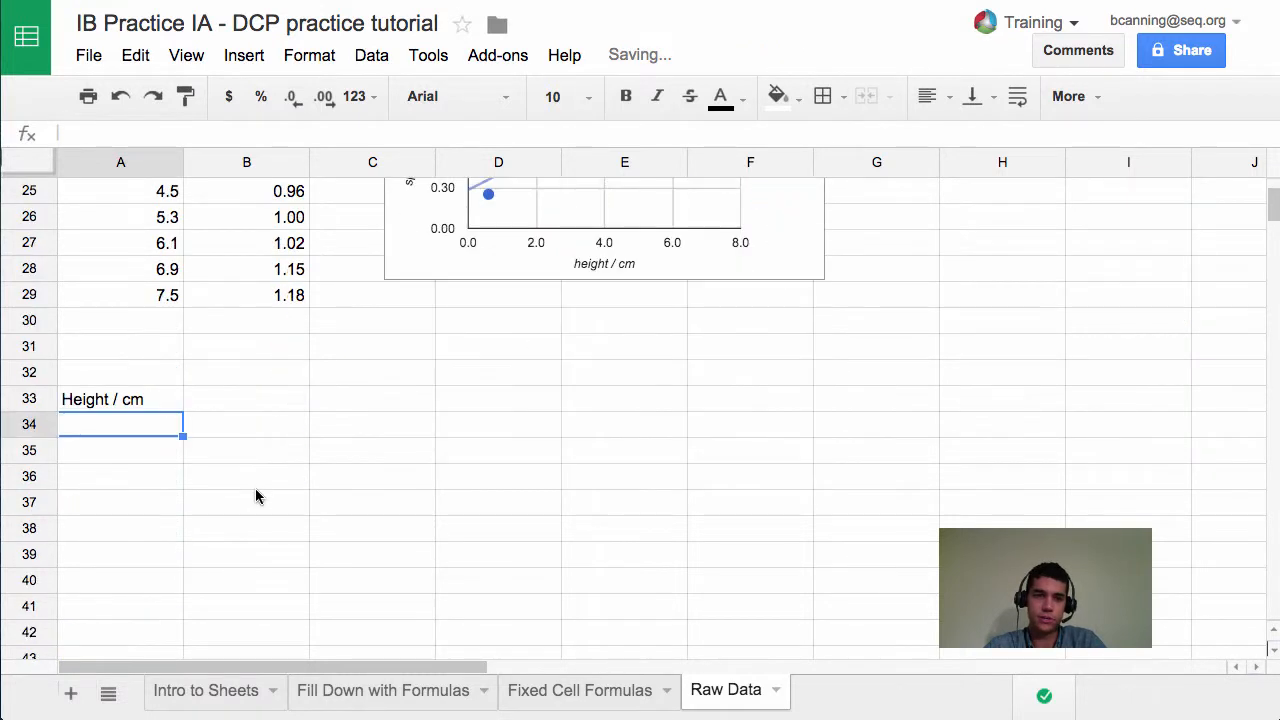
pyautogui.click(168, 400)
pyautogui.moveTo(182, 410); pyautogui.dragTo(168, 610)
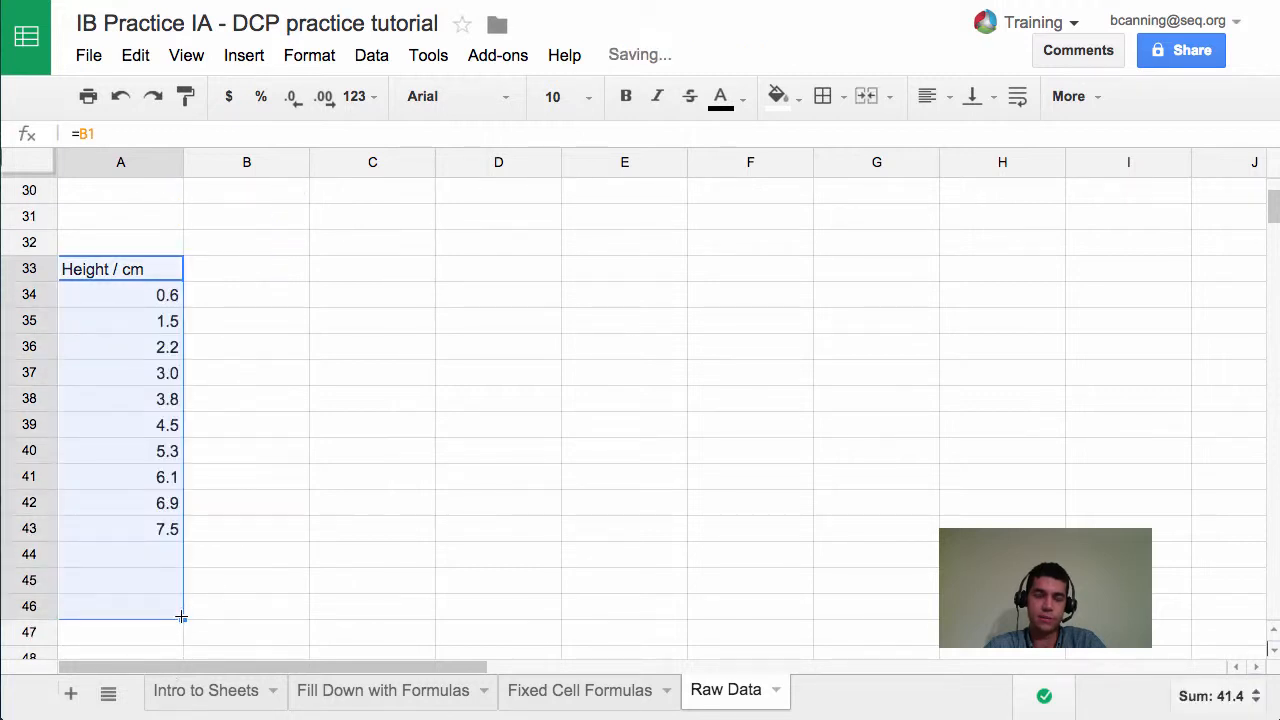
# Step: Enter the header speed^2 in cell B33, beside the Height / cm header
pyautogui.scroll(3, 254, 425)
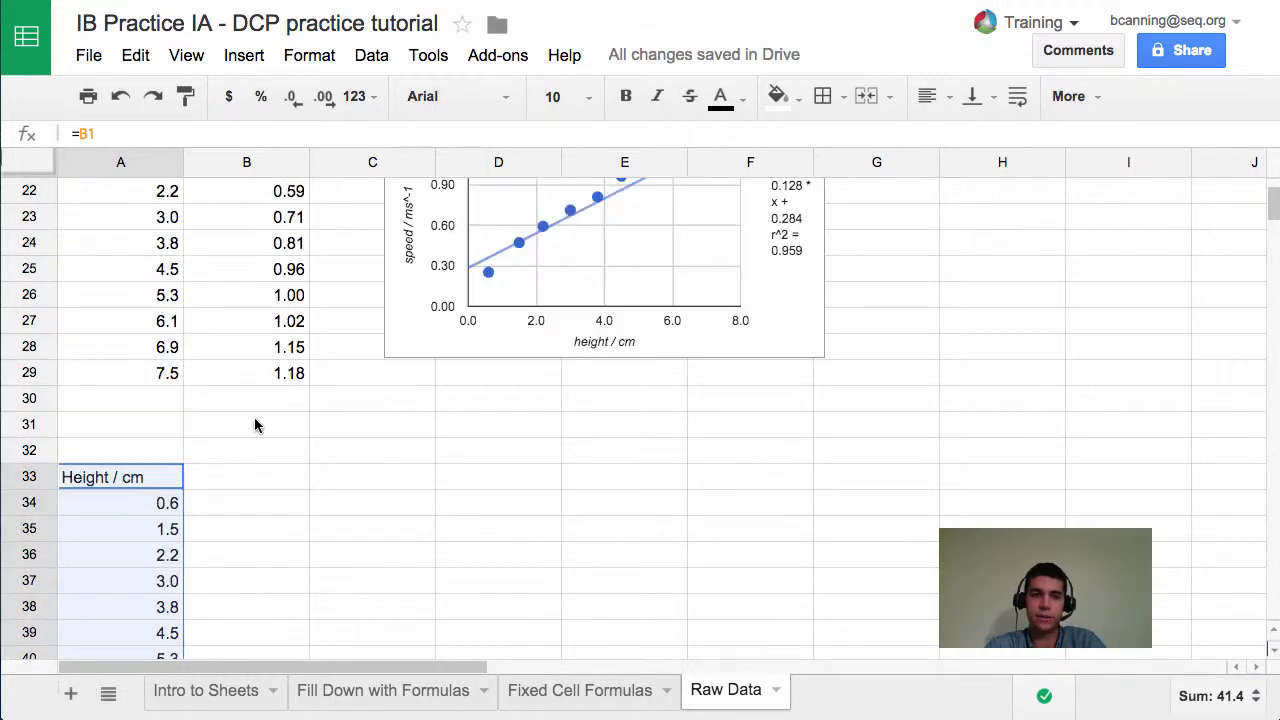
pyautogui.scroll(2, 255, 487)
pyautogui.scroll(-2, 255, 487)
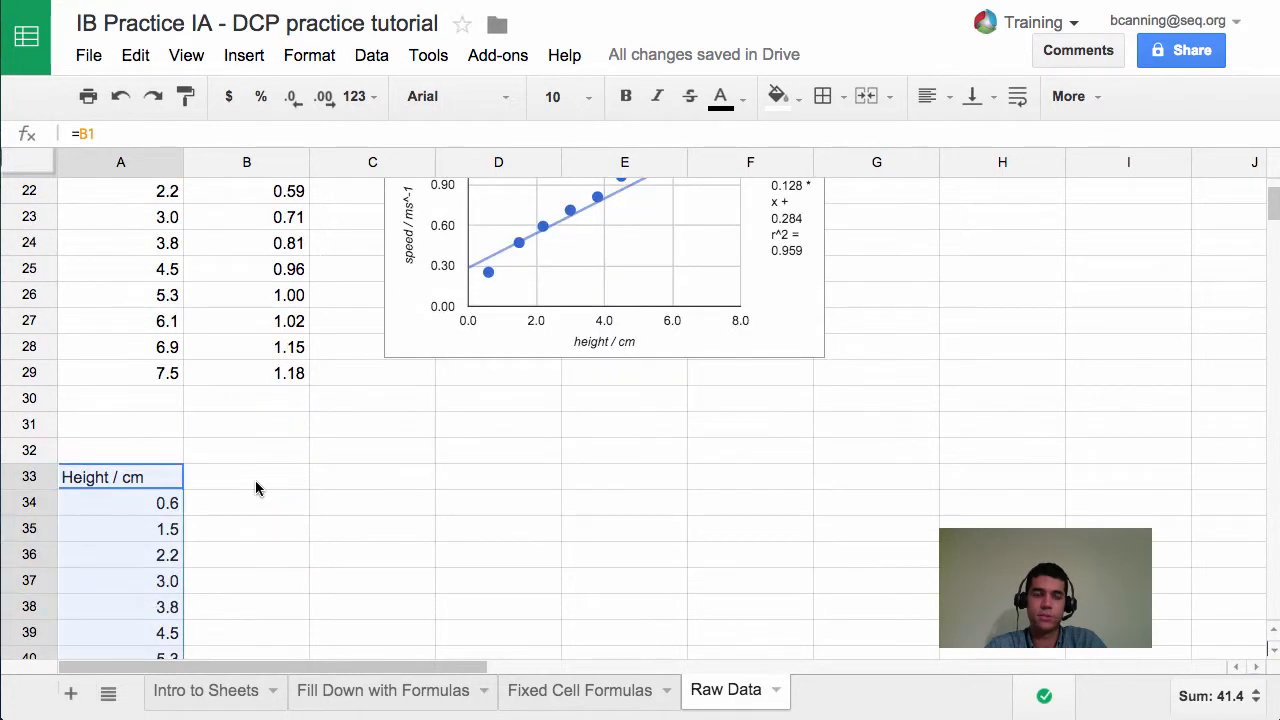
pyautogui.scroll(2, 255, 487)
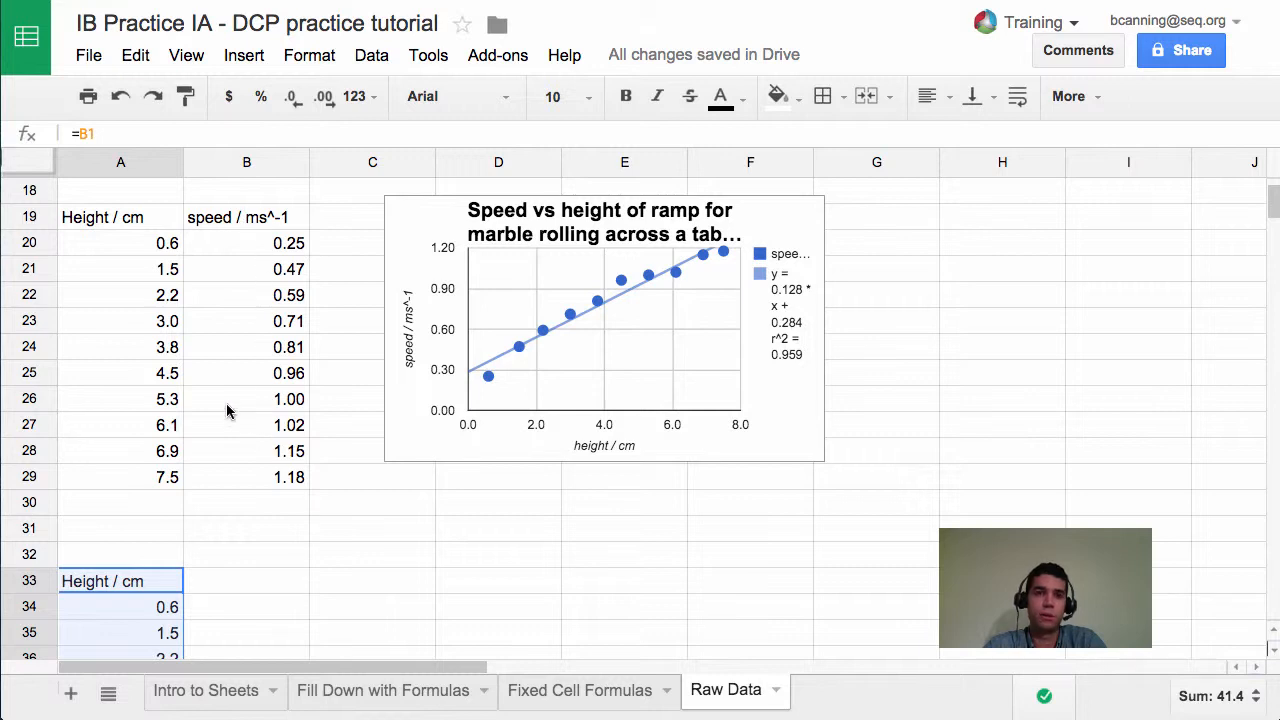
pyautogui.click(254, 580)
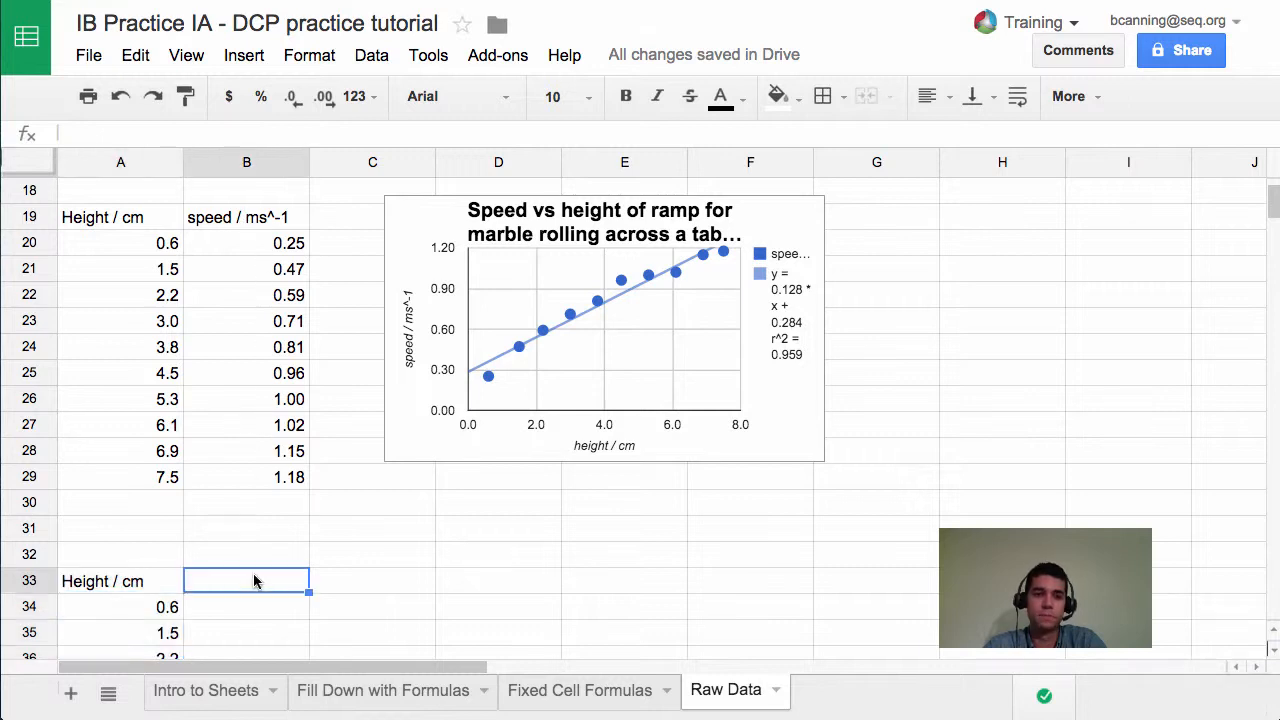
pyautogui.write('sped')
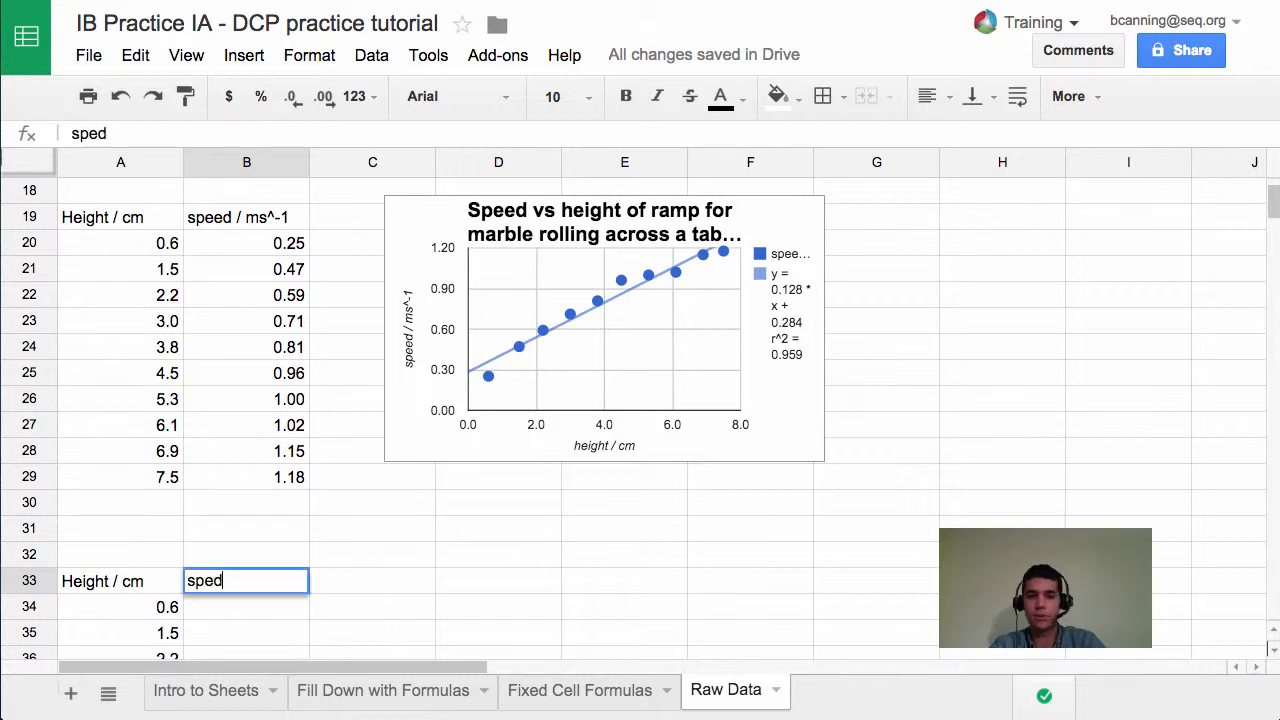
pyautogui.press('BackSpace')
pyautogui.write('ed')
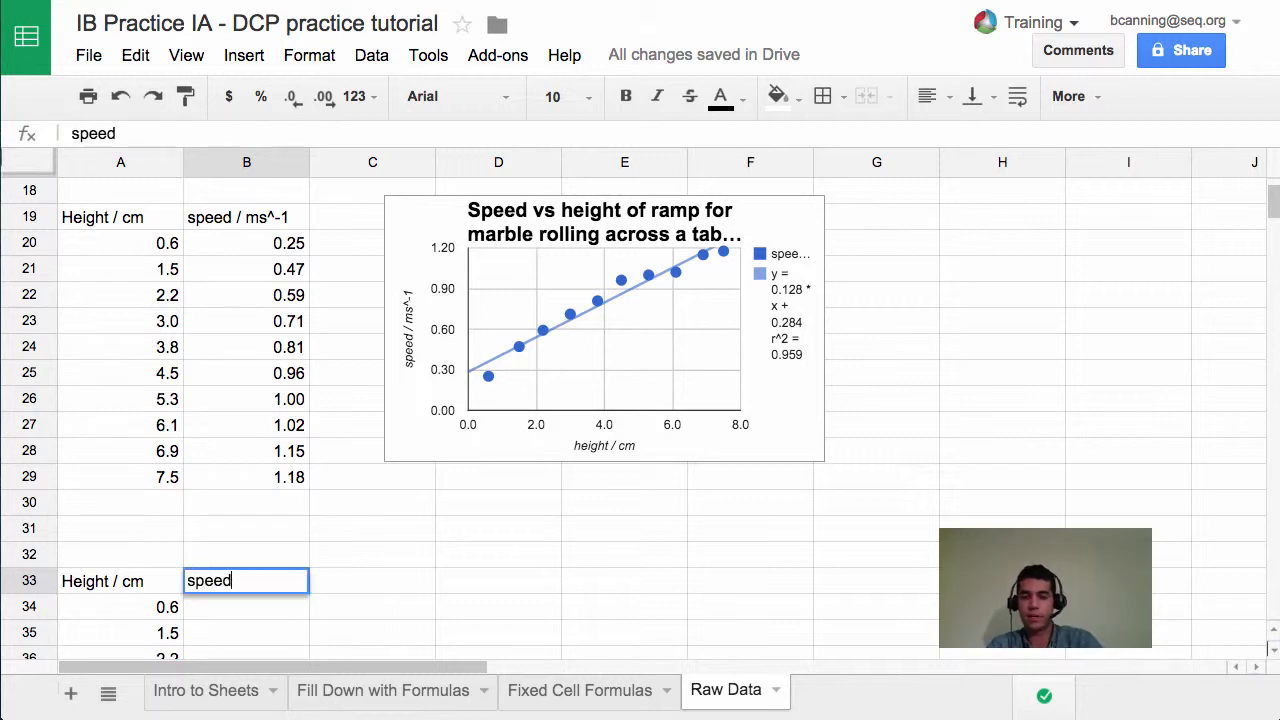
pyautogui.write('^2')
pyautogui.press('Return')
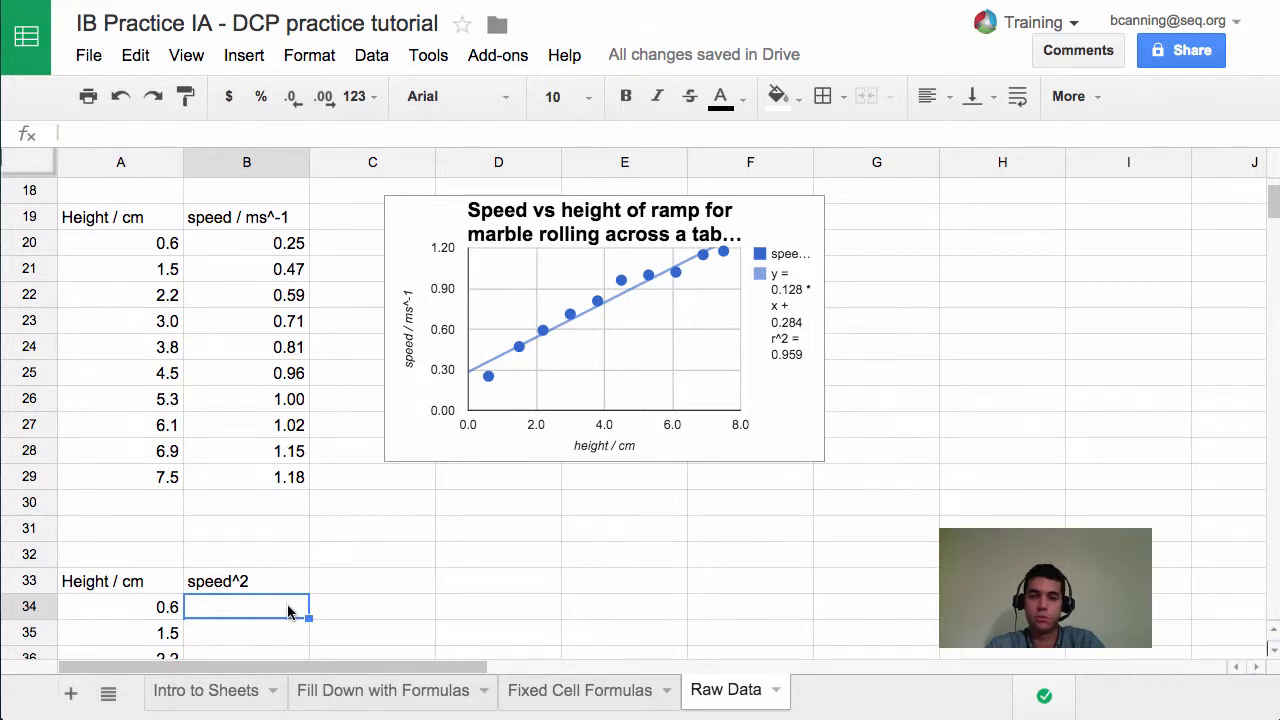
# Step: Enter the formula =B20^2 in cell B34 to square the first speed value
pyautogui.scroll(-3, 290, 607)
pyautogui.scroll(-2, 276, 567)
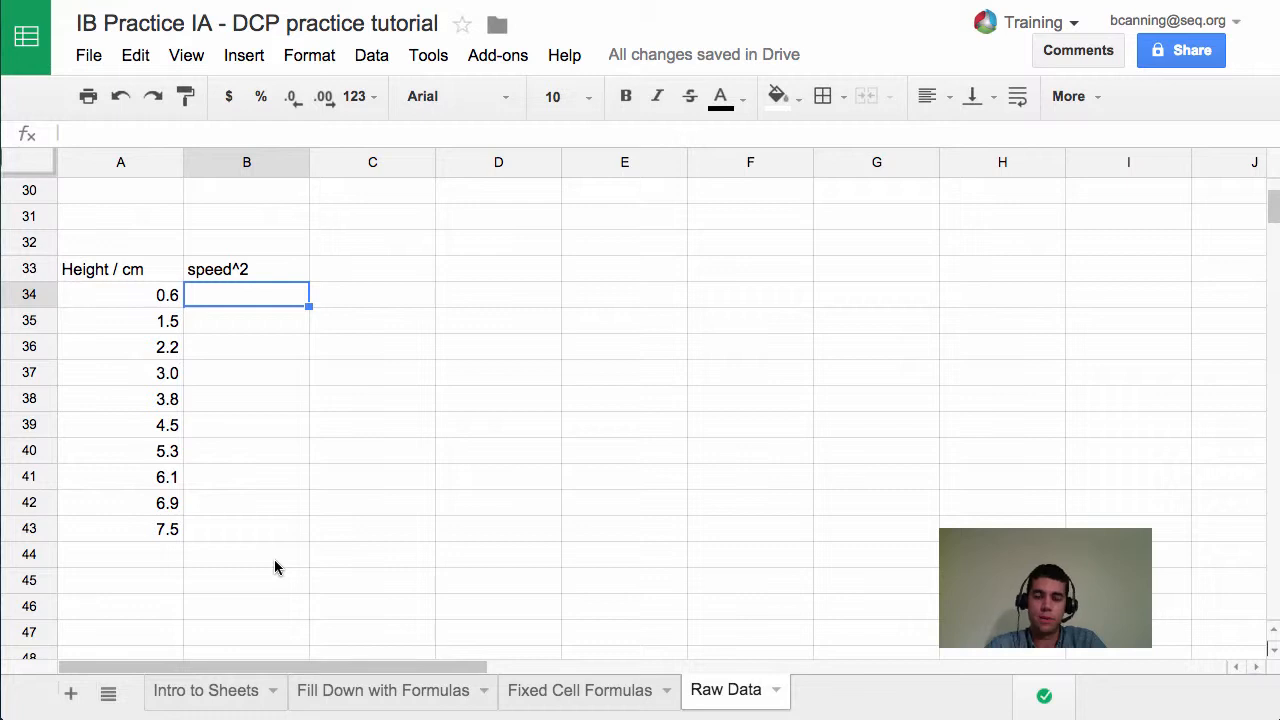
pyautogui.write('=')
pyautogui.scroll(4, 274, 560)
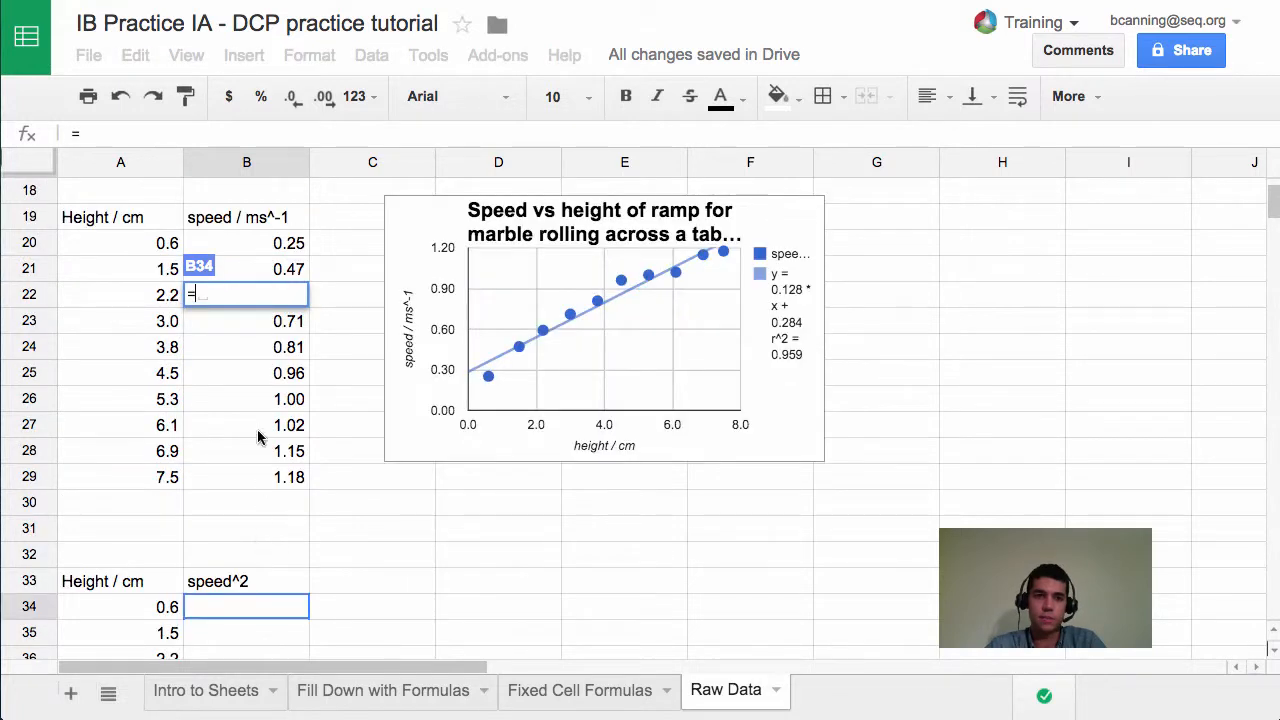
pyautogui.click(288, 250)
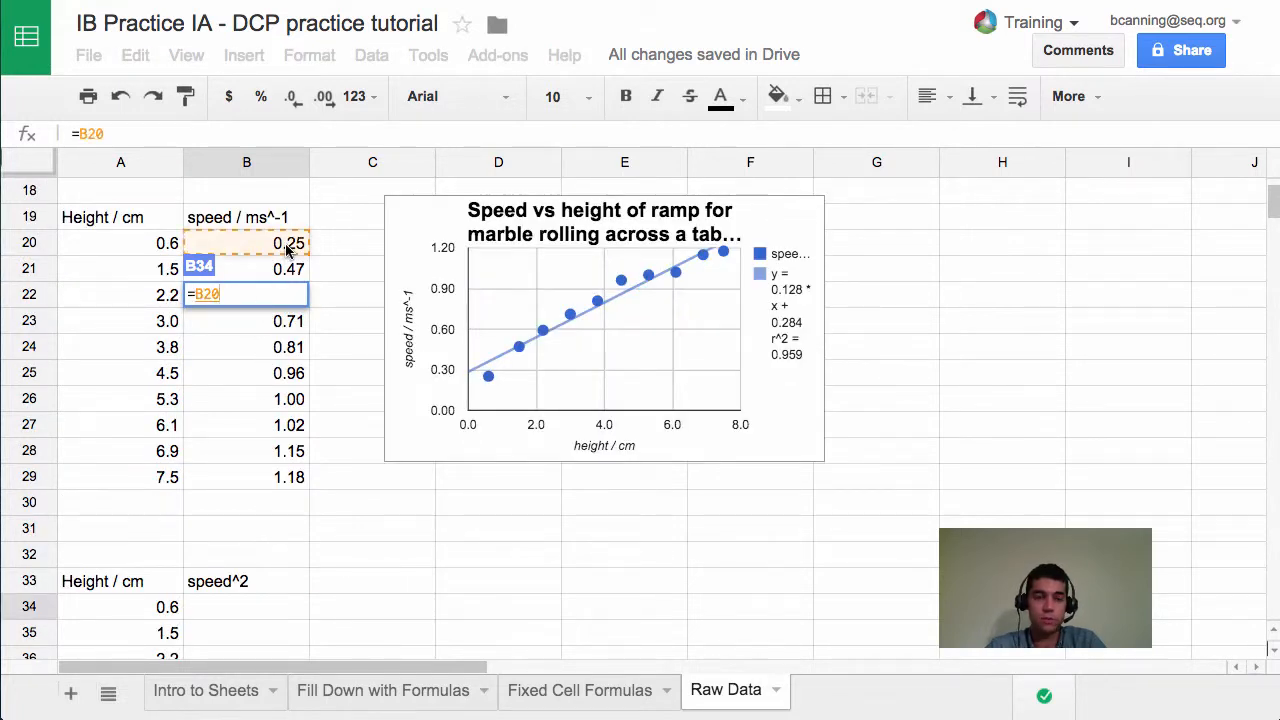
pyautogui.write('^')
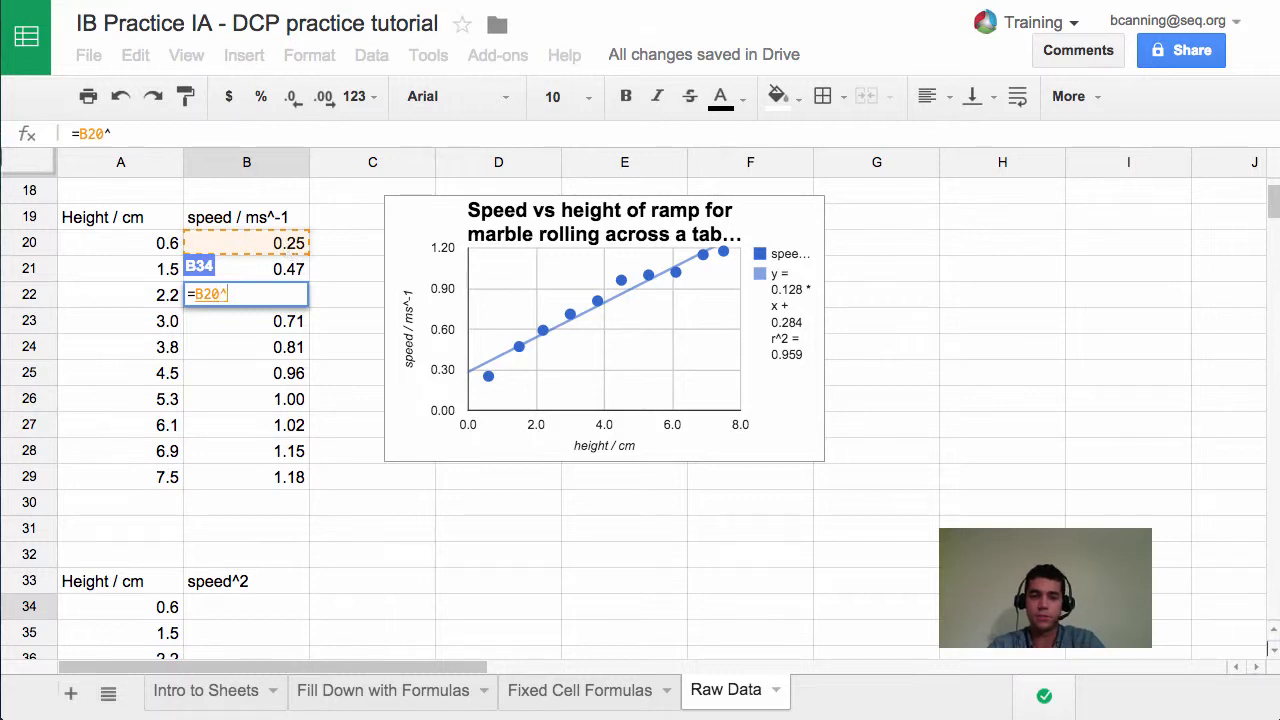
pyautogui.write('2')
pyautogui.press('Return')
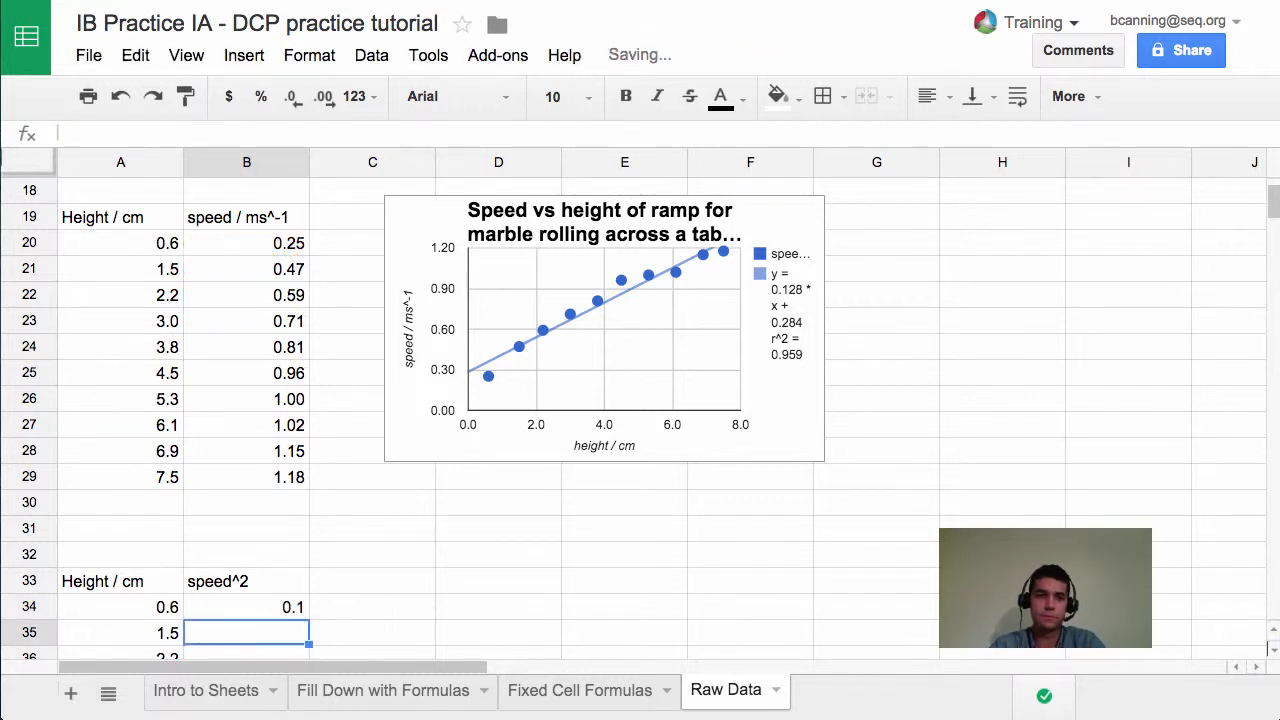
# Step: Fill the squaring formula in B34 down the speed^2 column to B43
pyautogui.click(270, 607)
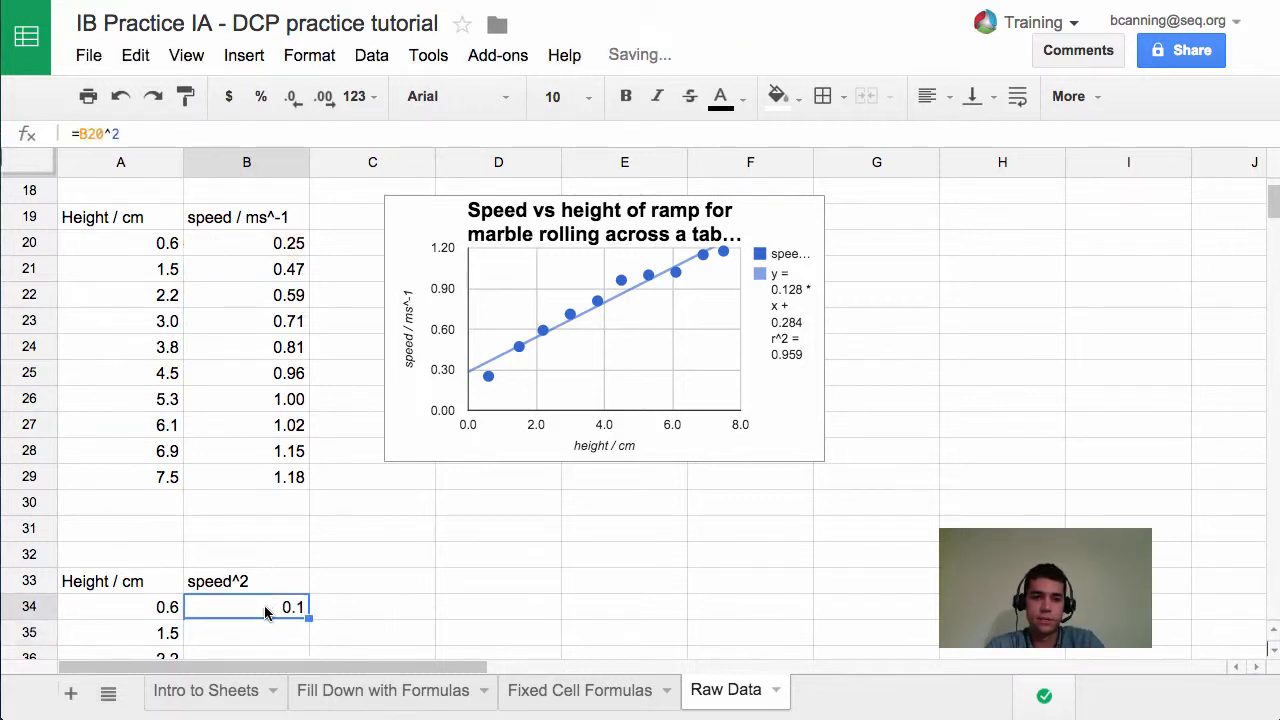
pyautogui.scroll(-3, 293, 600)
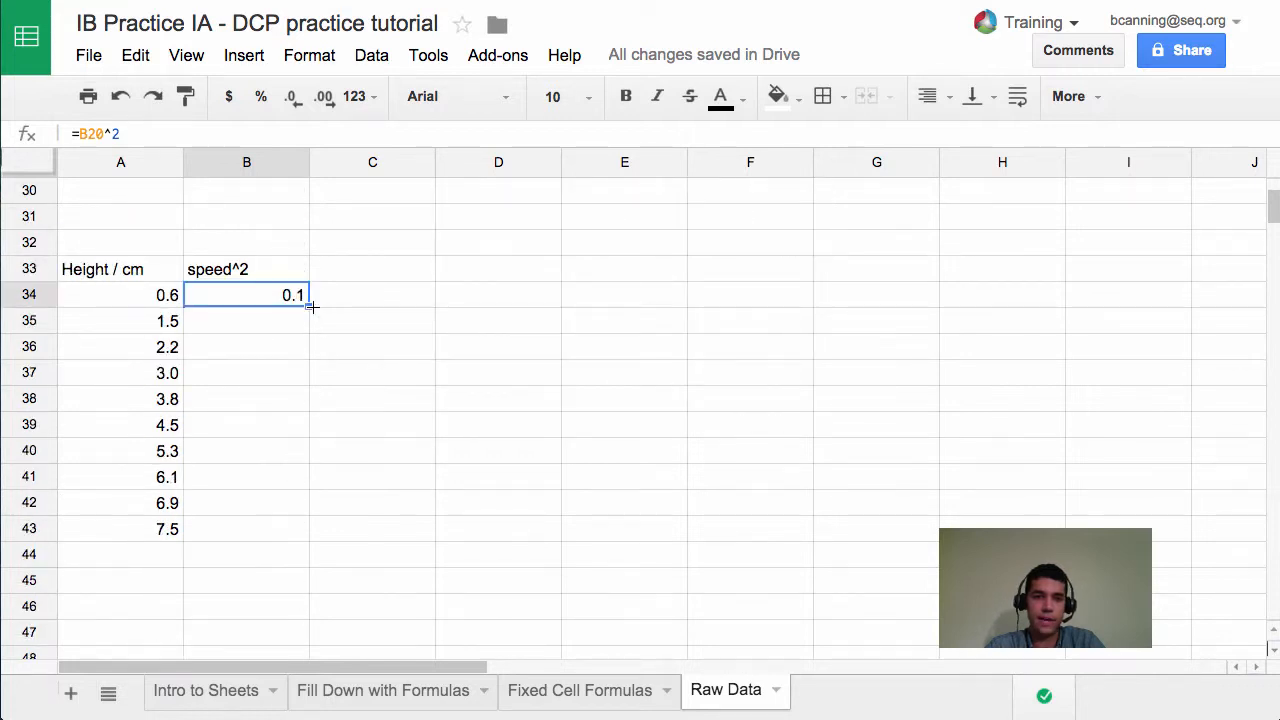
pyautogui.moveTo(312, 307); pyautogui.dragTo(293, 528)
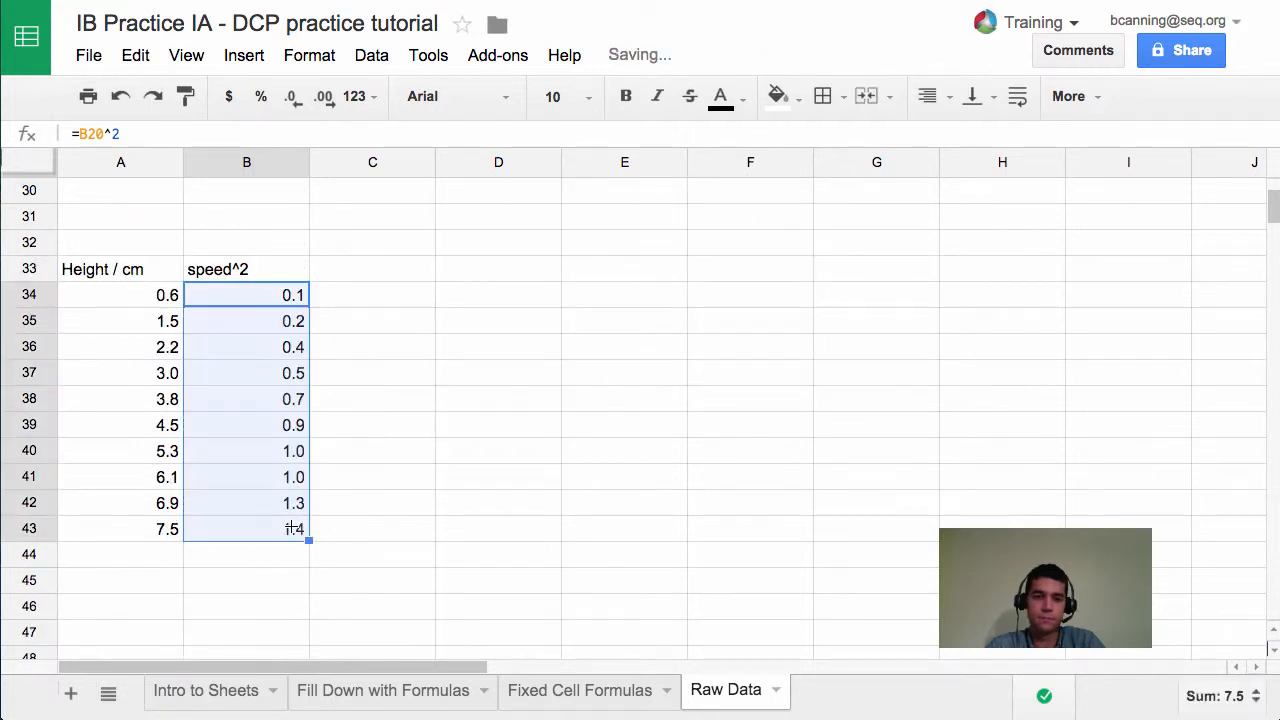
# Step: Start a new chart from the range A33:B43 and set its type to the standard scatter chart
pyautogui.moveTo(126, 271); pyautogui.dragTo(240, 543)
pyautogui.click(246, 57)
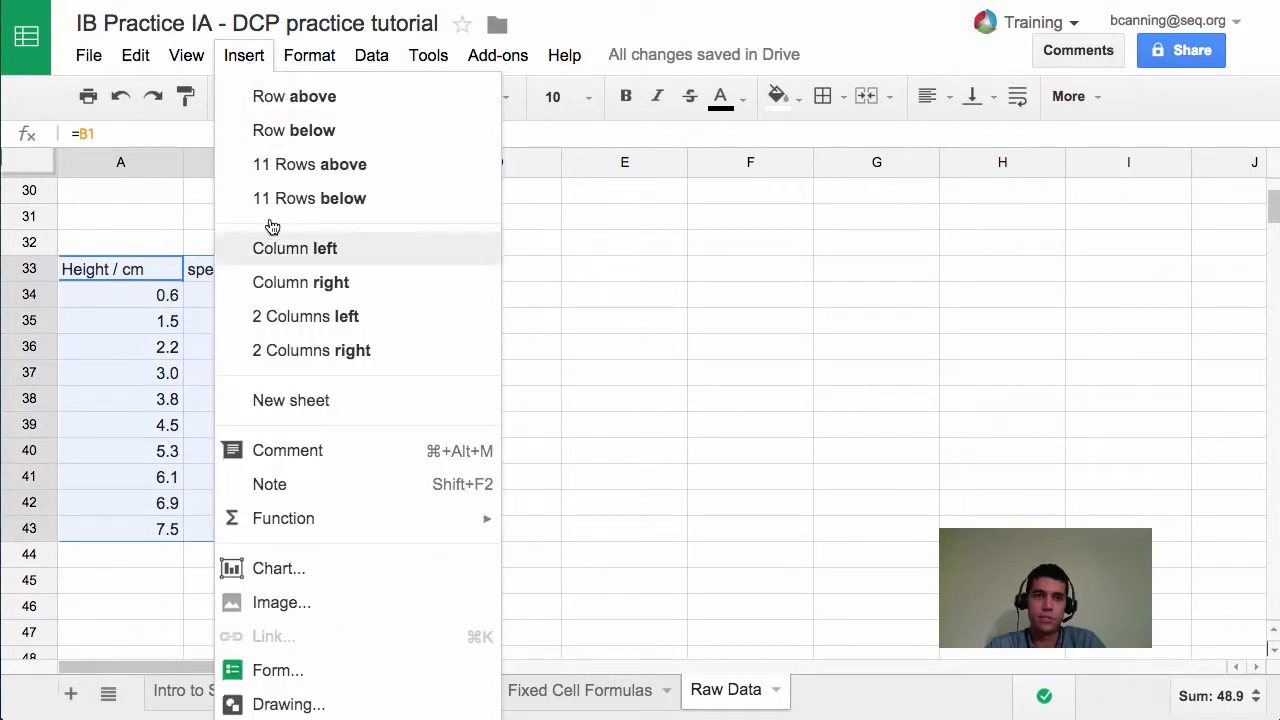
pyautogui.click(309, 575)
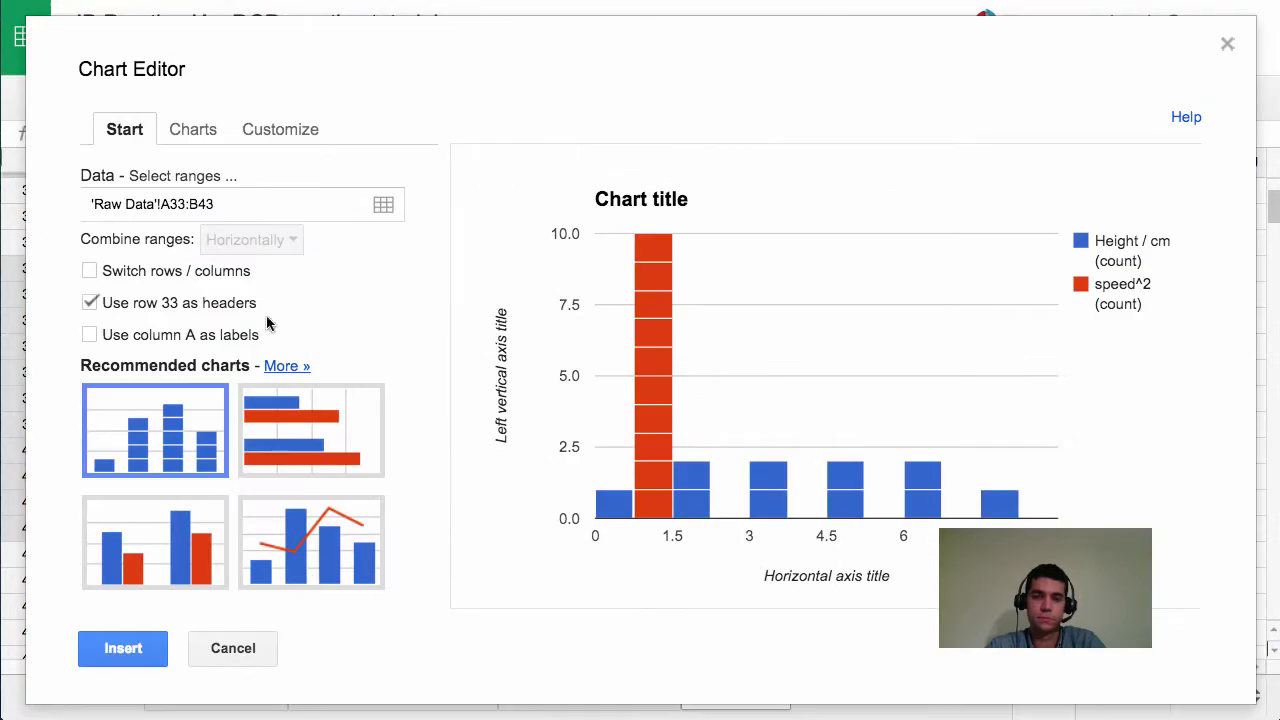
pyautogui.click(196, 132)
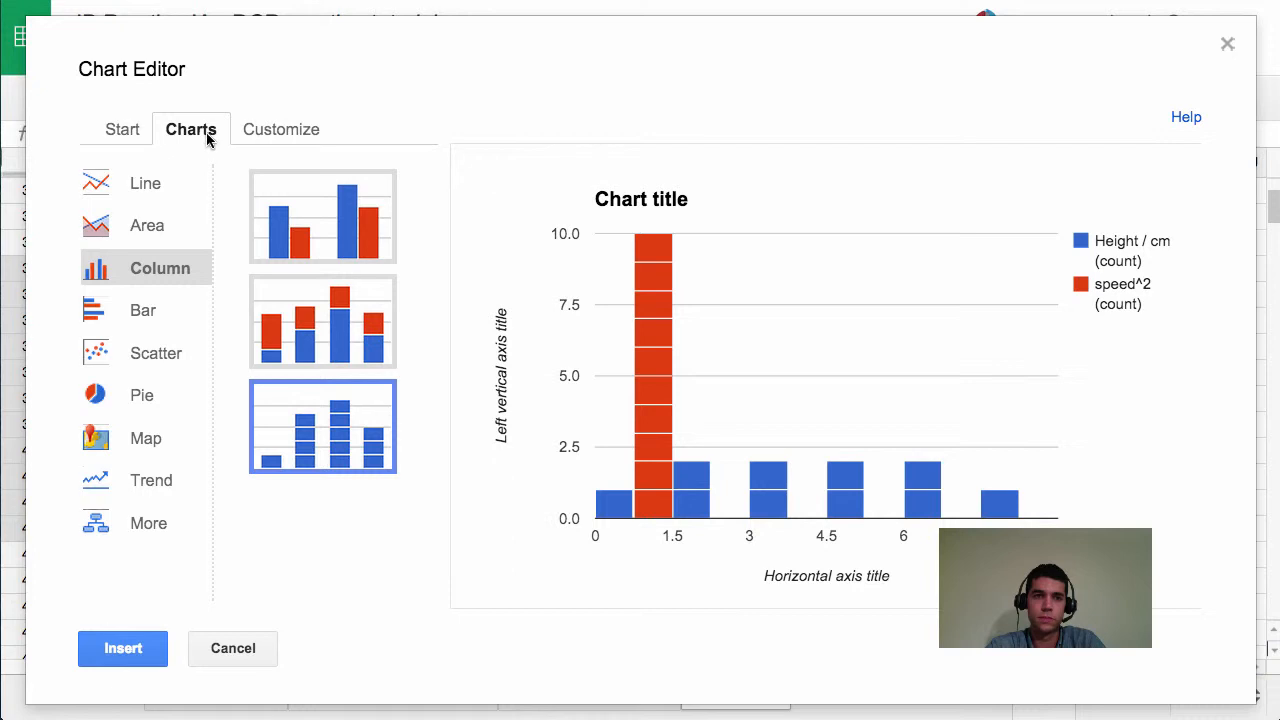
pyautogui.click(158, 355)
pyautogui.click(293, 216)
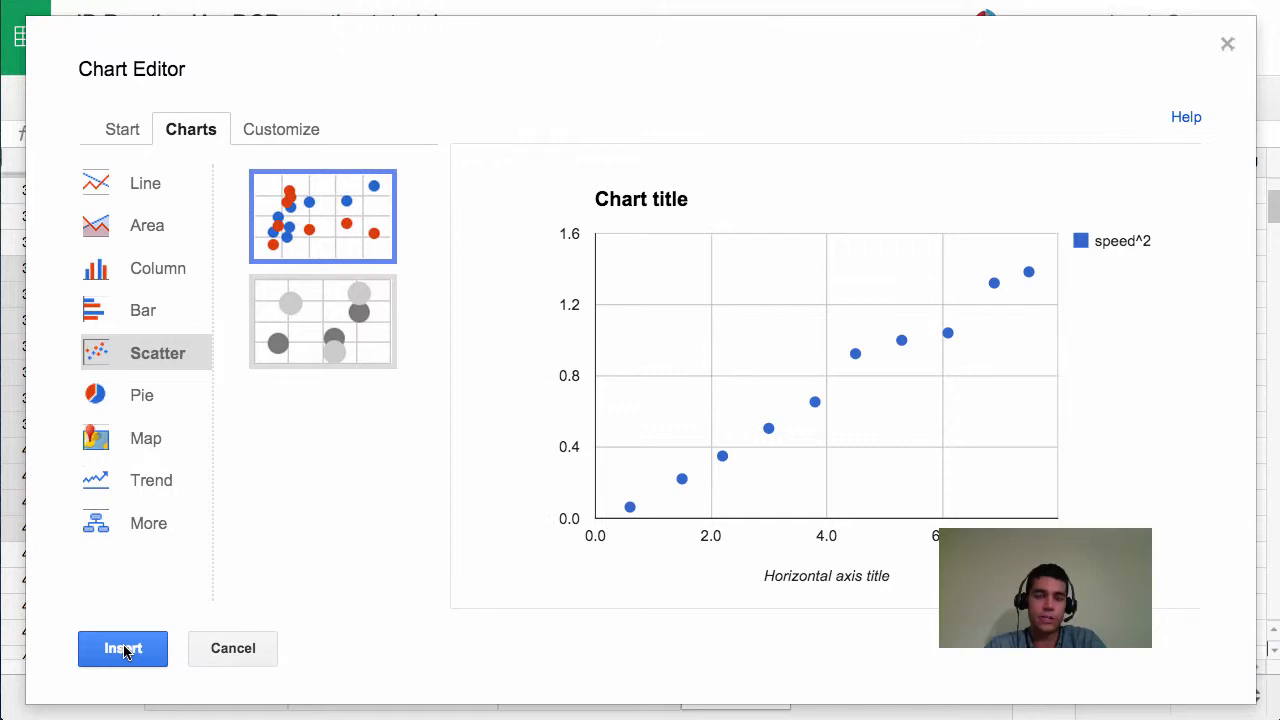
# Step: Add a linear trendline to the speed^2 series and insert the chart into the sheet
pyautogui.click(302, 134)
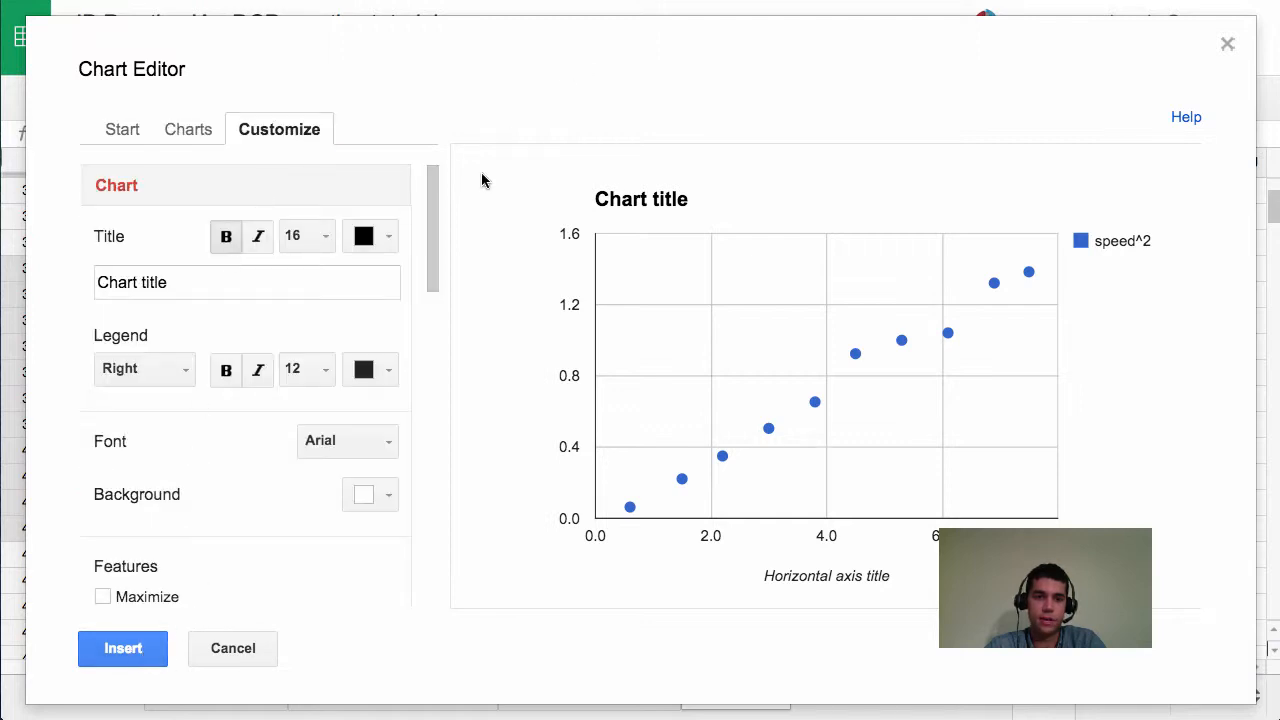
pyautogui.moveTo(432, 204); pyautogui.dragTo(419, 531)
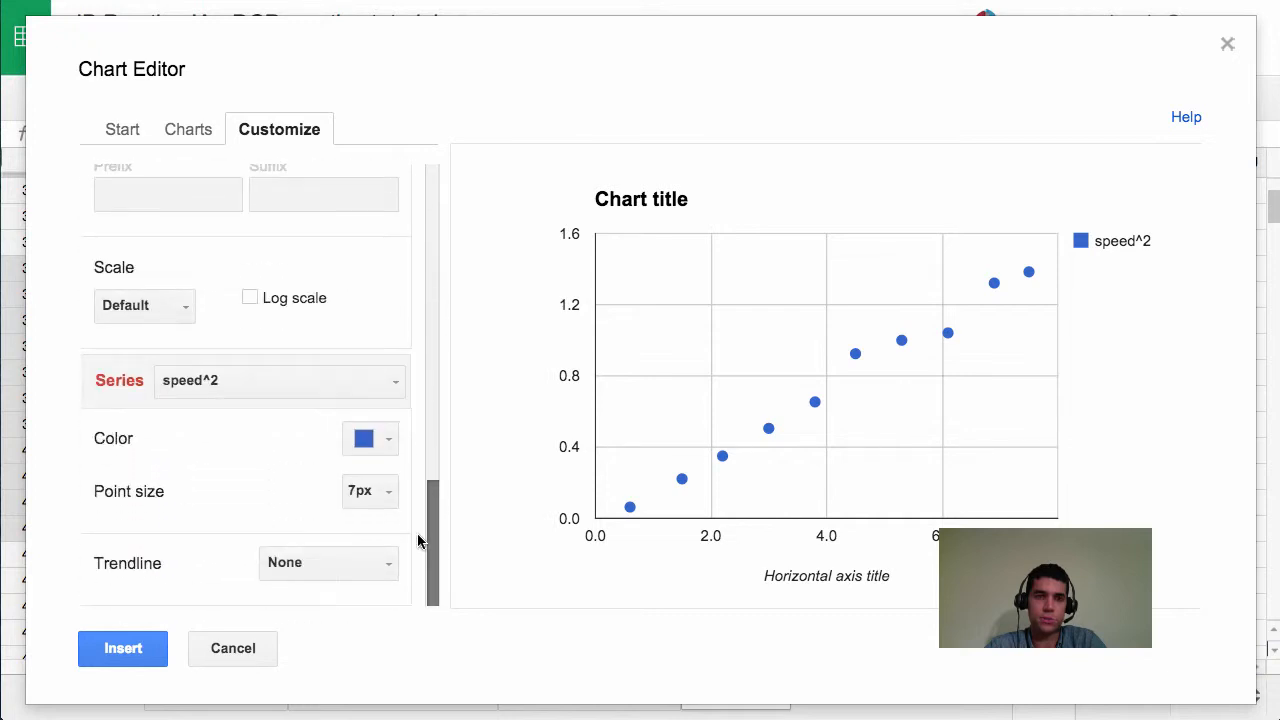
pyautogui.click(316, 566)
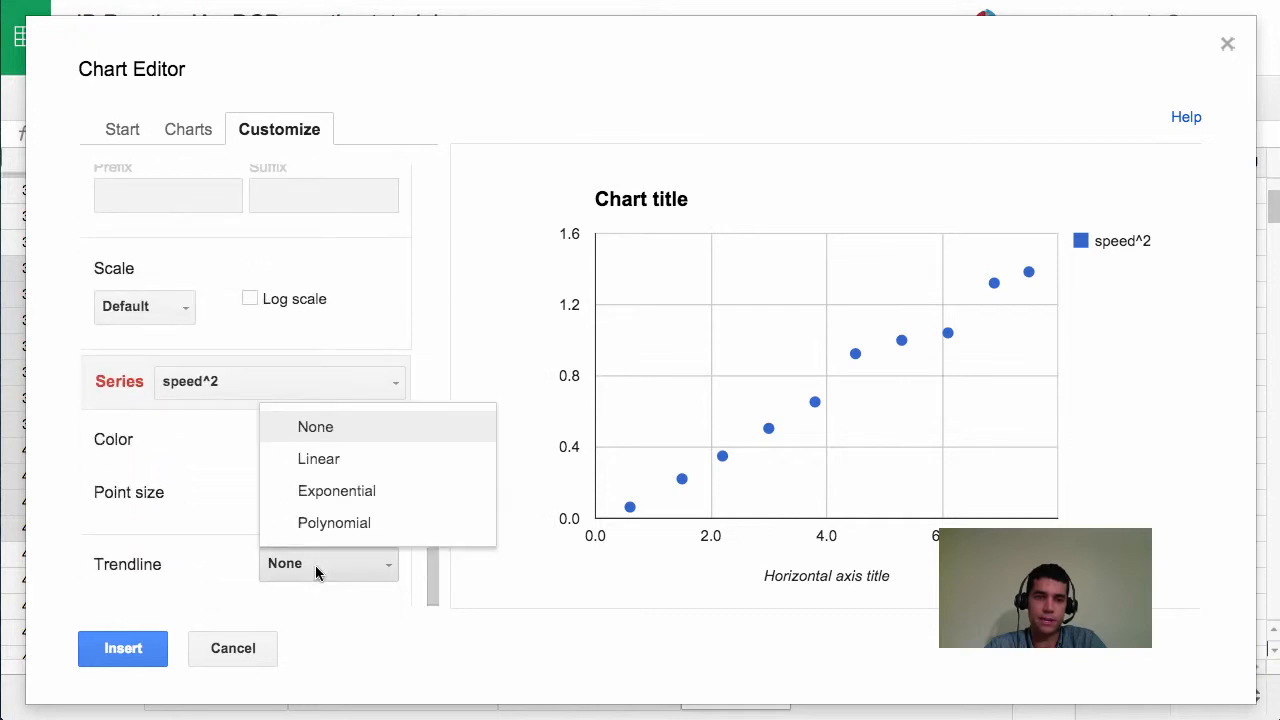
pyautogui.click(329, 470)
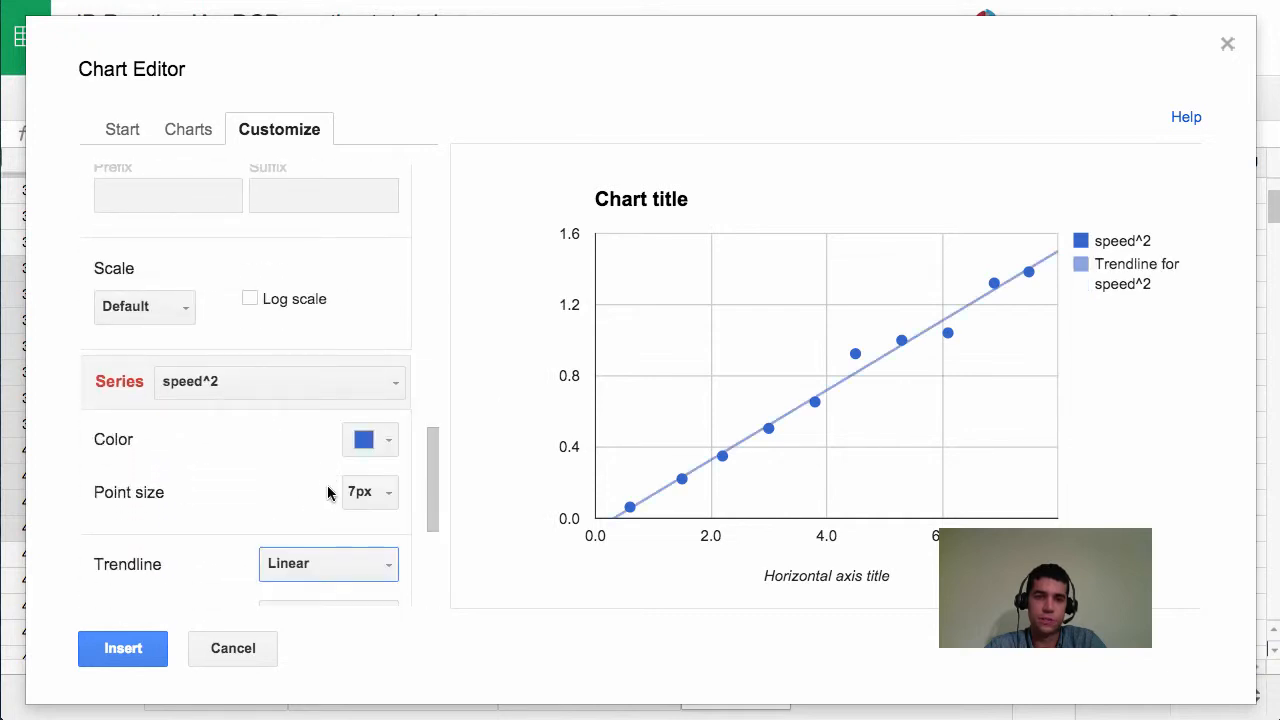
pyautogui.click(157, 649)
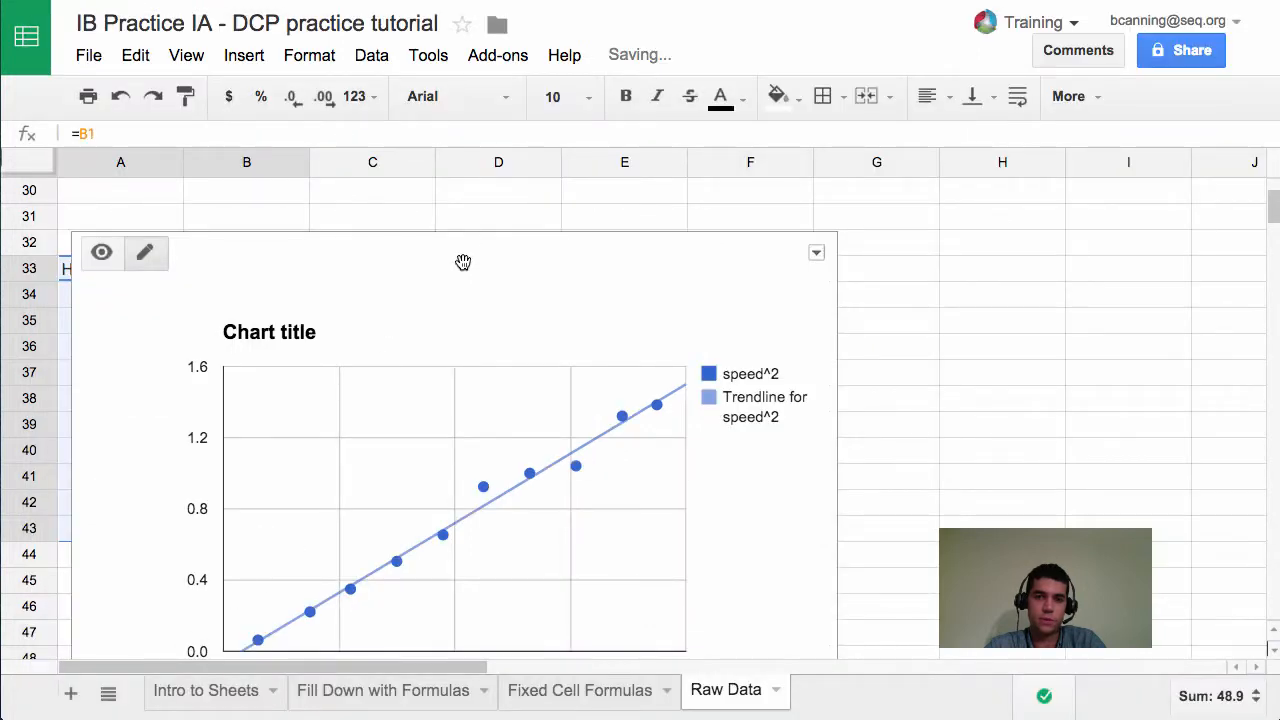
# Step: Move the new scatter chart beside the speed^2 table so it clears the data, and select its chart area
pyautogui.moveTo(466, 263); pyautogui.dragTo(741, 237)
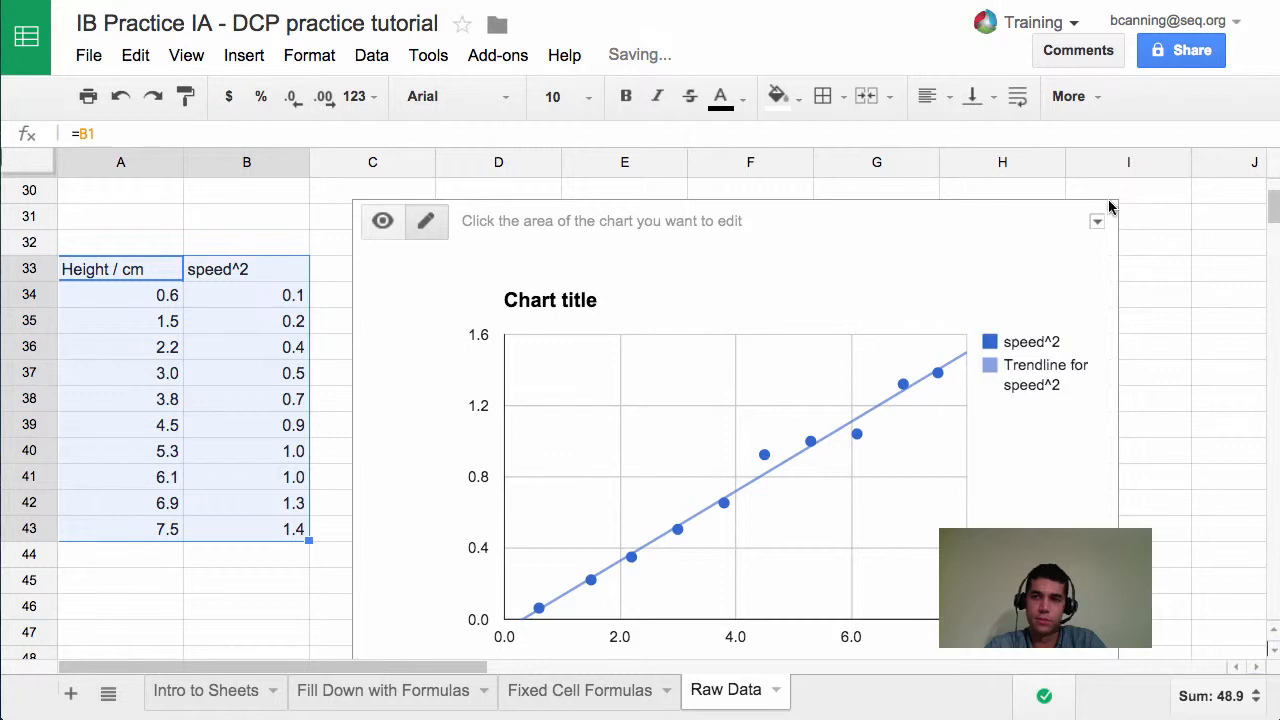
pyautogui.scroll(-2, 640, 400)
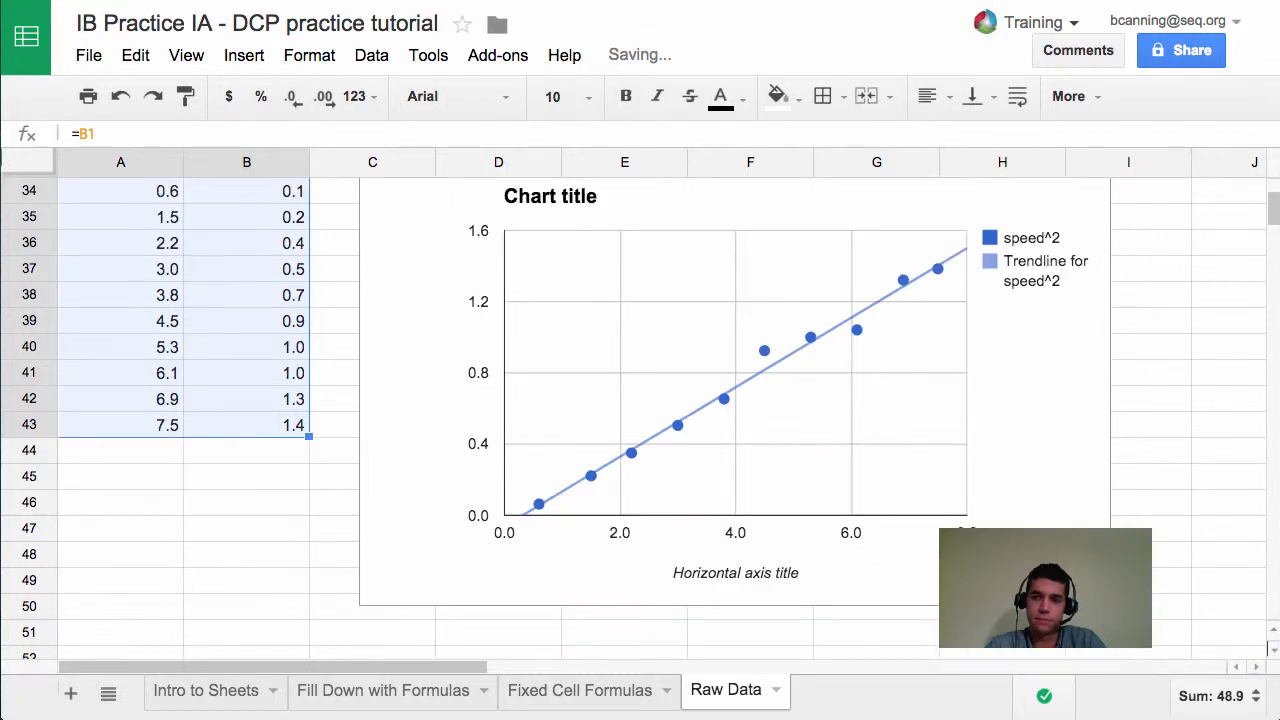
pyautogui.click(735, 380)
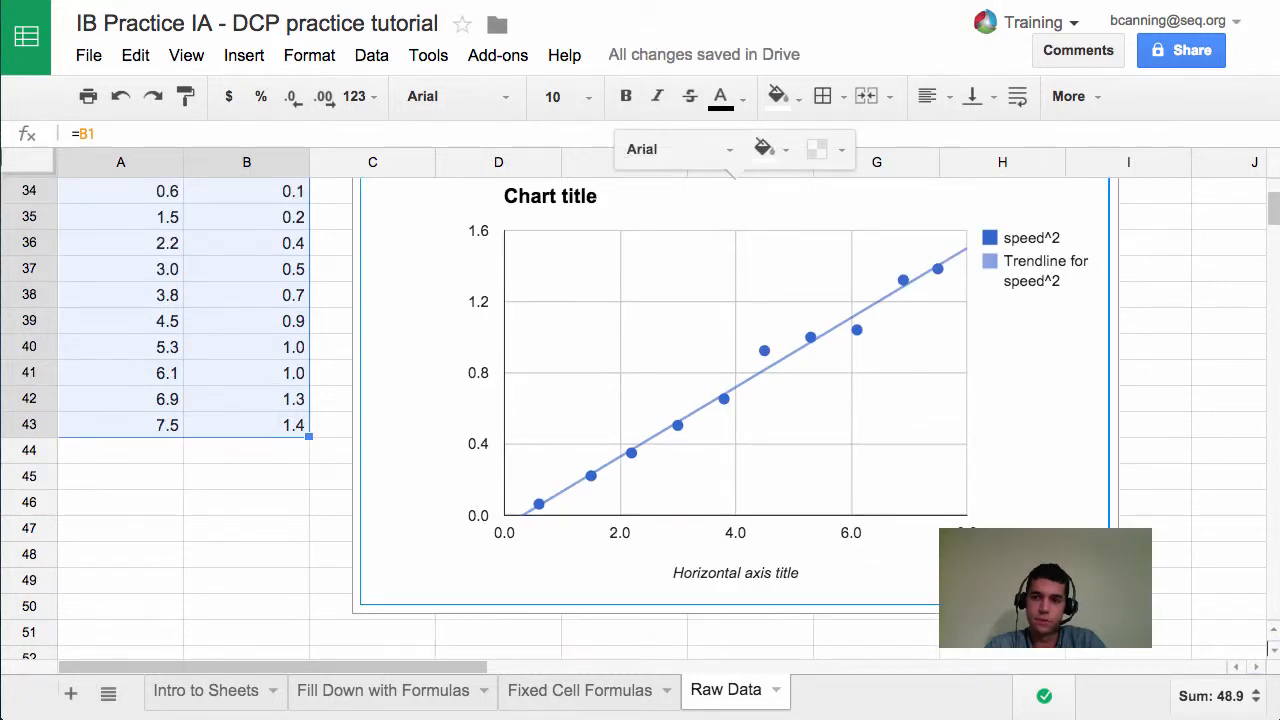
# Step: Shrink the new scatter chart so it sits beside the table in rows 33 to 43, and deselect it
pyautogui.click(735, 380)
pyautogui.moveTo(1118, 613); pyautogui.dragTo(904, 430)
pyautogui.scroll(4, 905, 463)
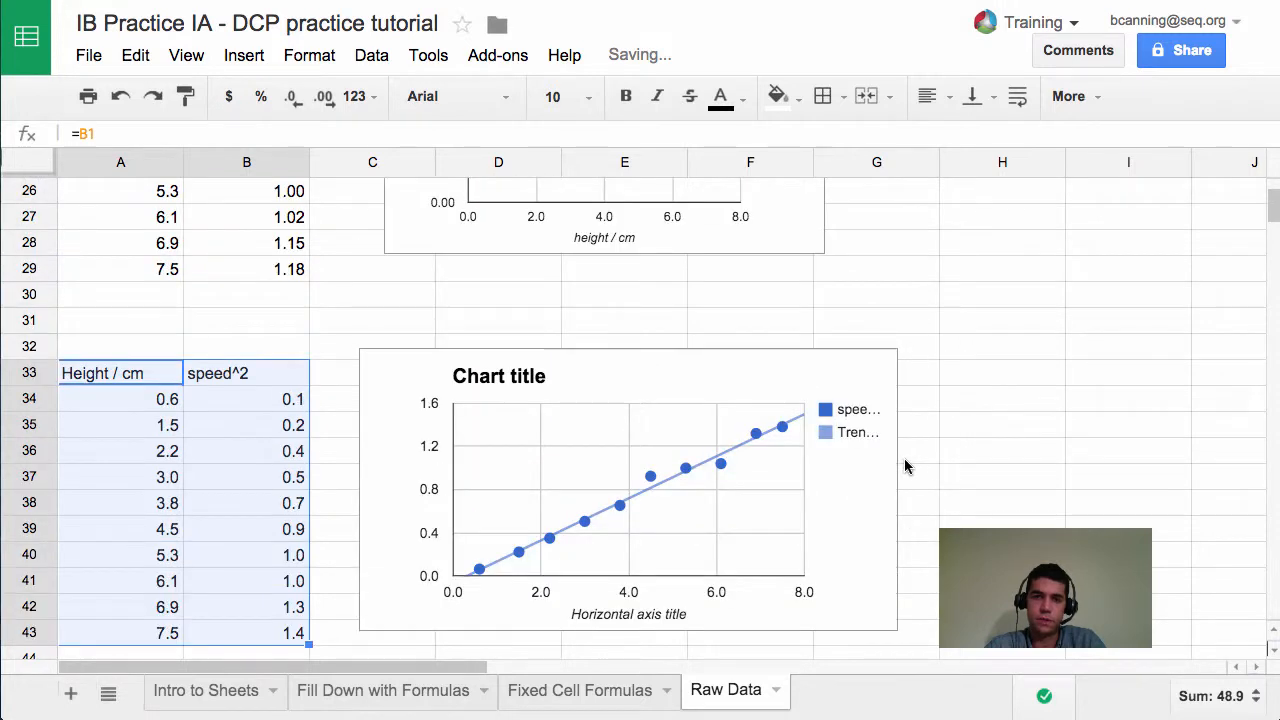
pyautogui.scroll(-2, 905, 466)
pyautogui.click(892, 530)
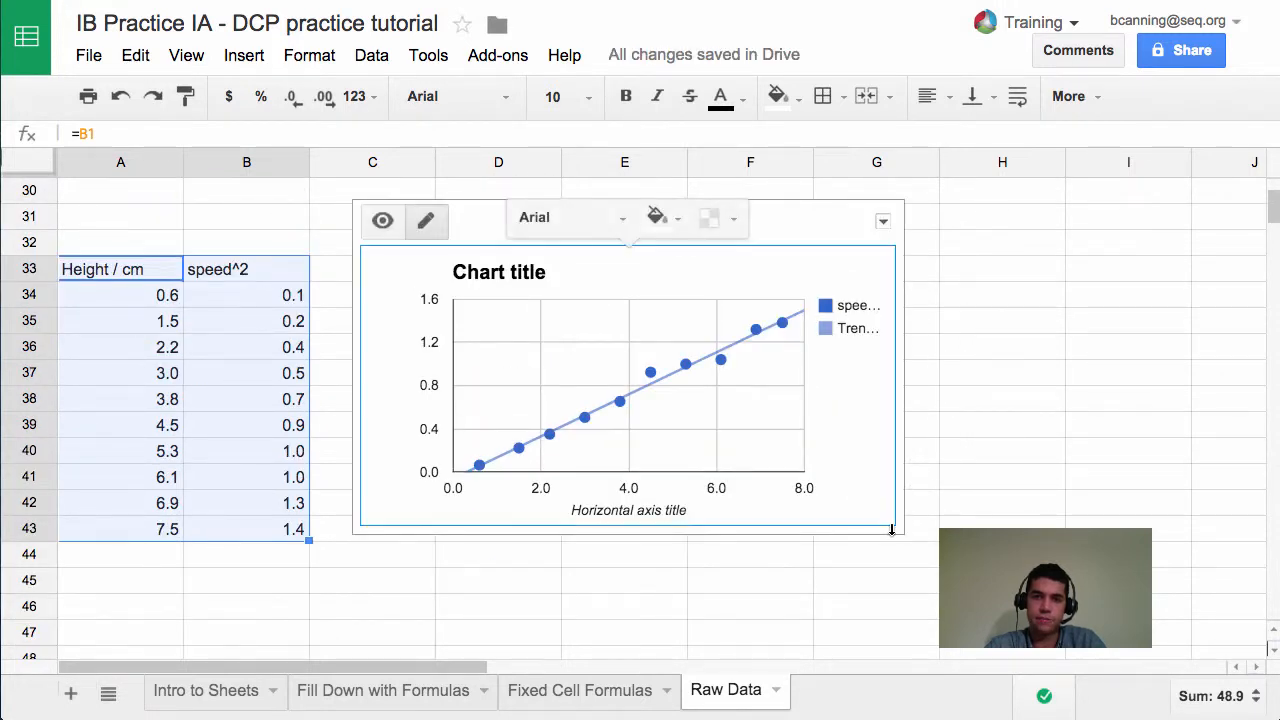
pyautogui.moveTo(892, 530); pyautogui.dragTo(903, 543)
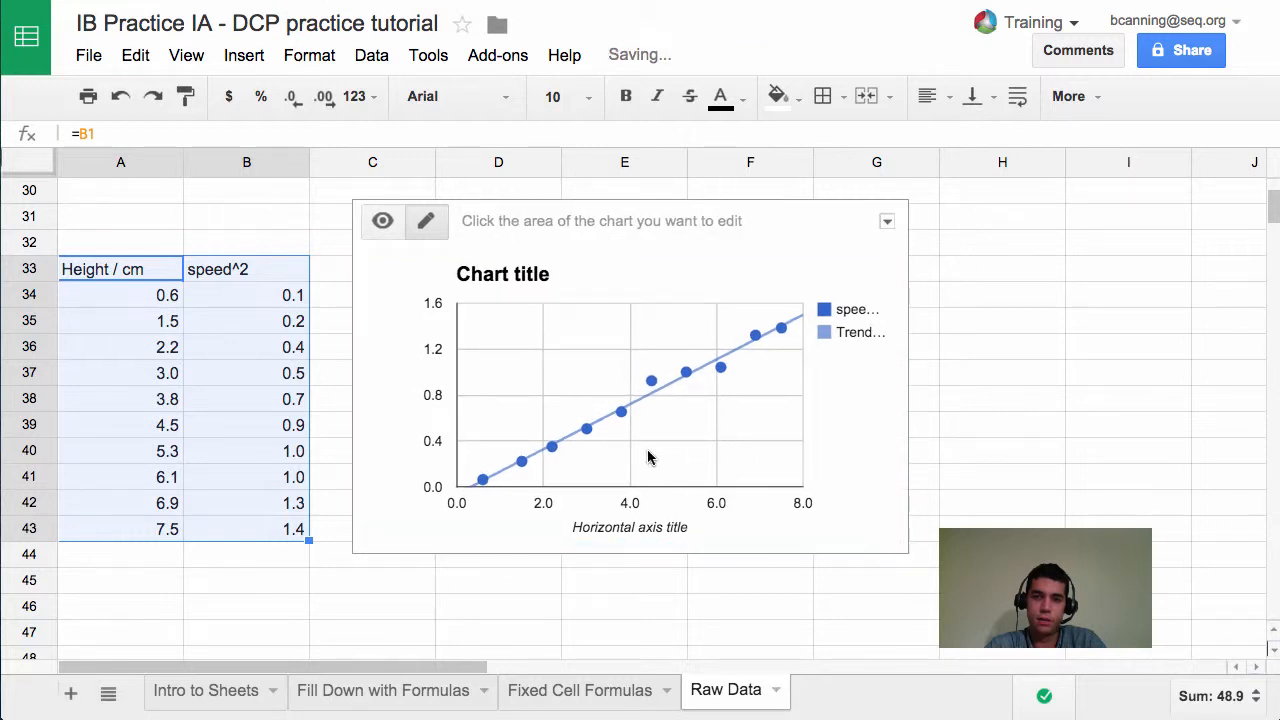
pyautogui.click(933, 428)
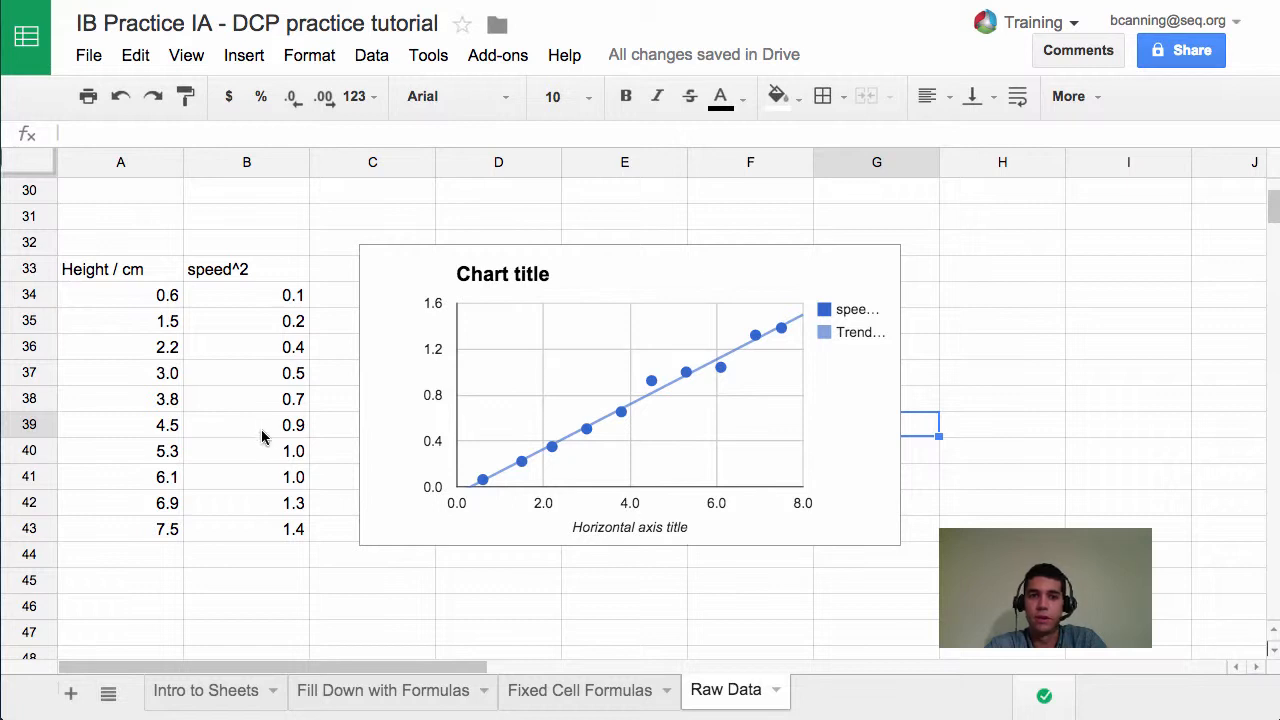
# Step: Enter the relationship h=v^2 as text in cell D45 below the chart
pyautogui.click(503, 589)
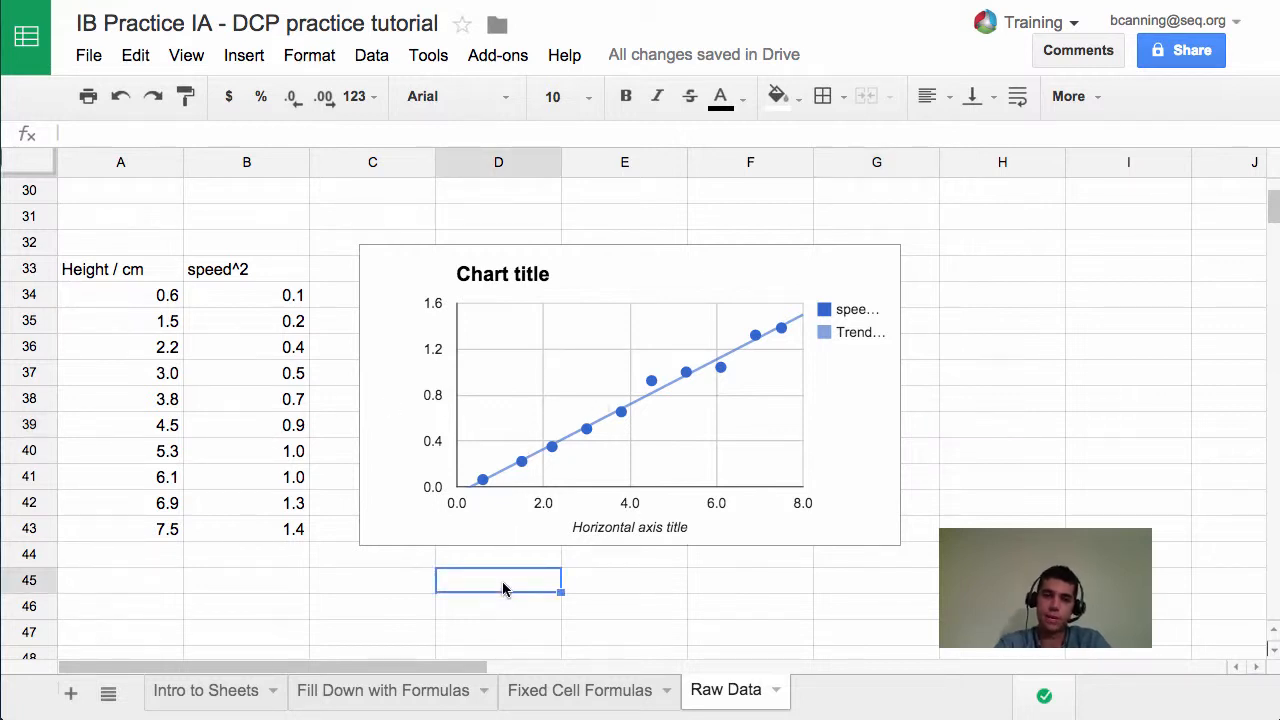
pyautogui.write('h=v^')
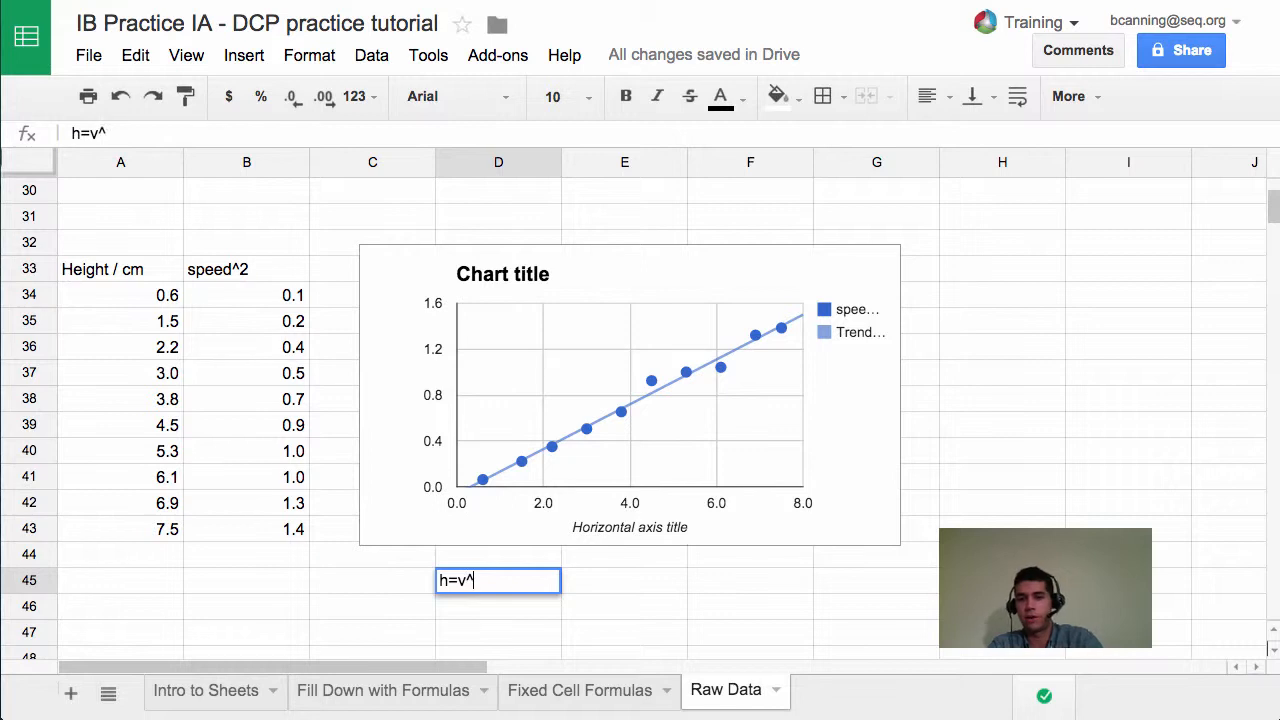
pyautogui.write('2')
pyautogui.click(247, 581)
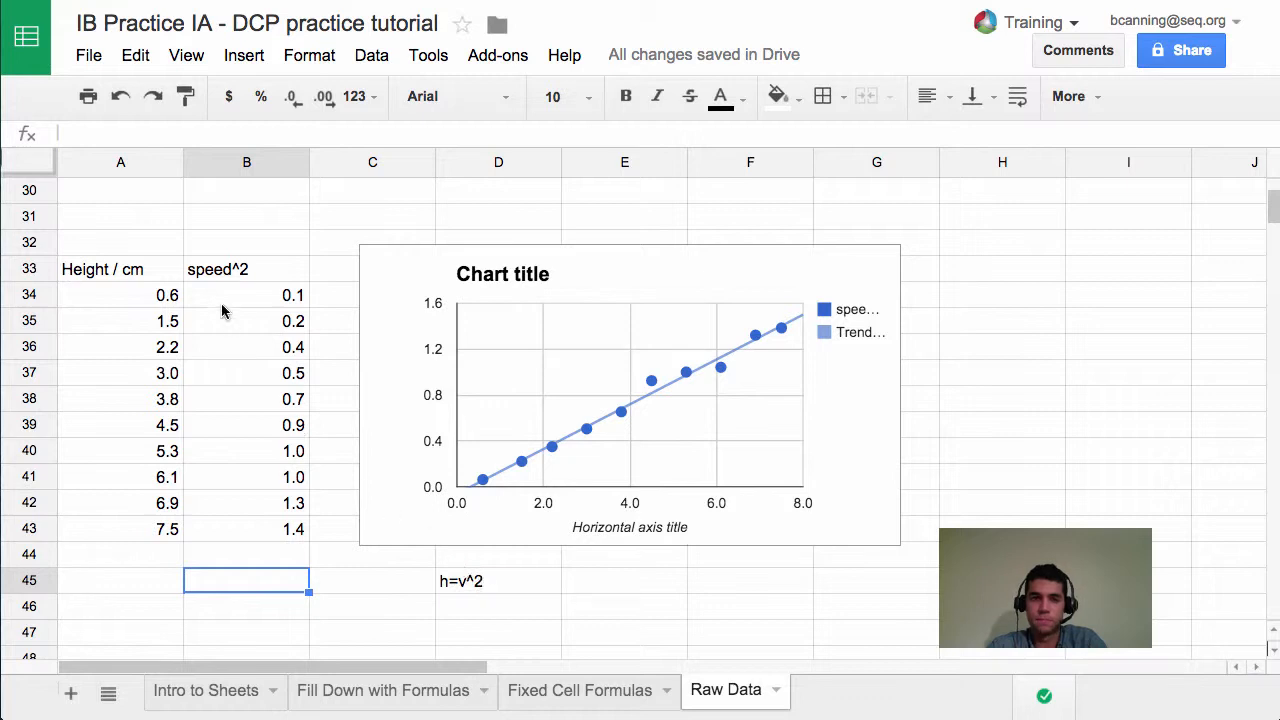
# Step: Change the header in B33 to speed^.5
pyautogui.doubleClick(268, 273)
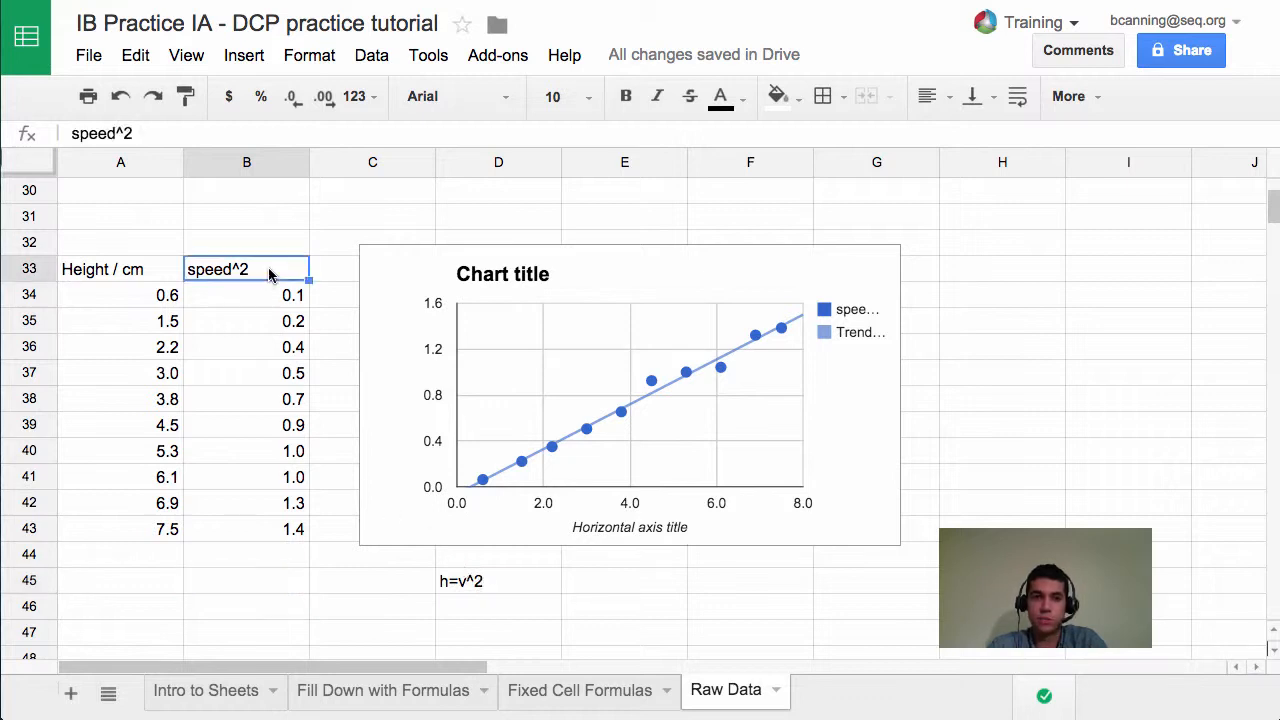
pyautogui.press('BackSpace')
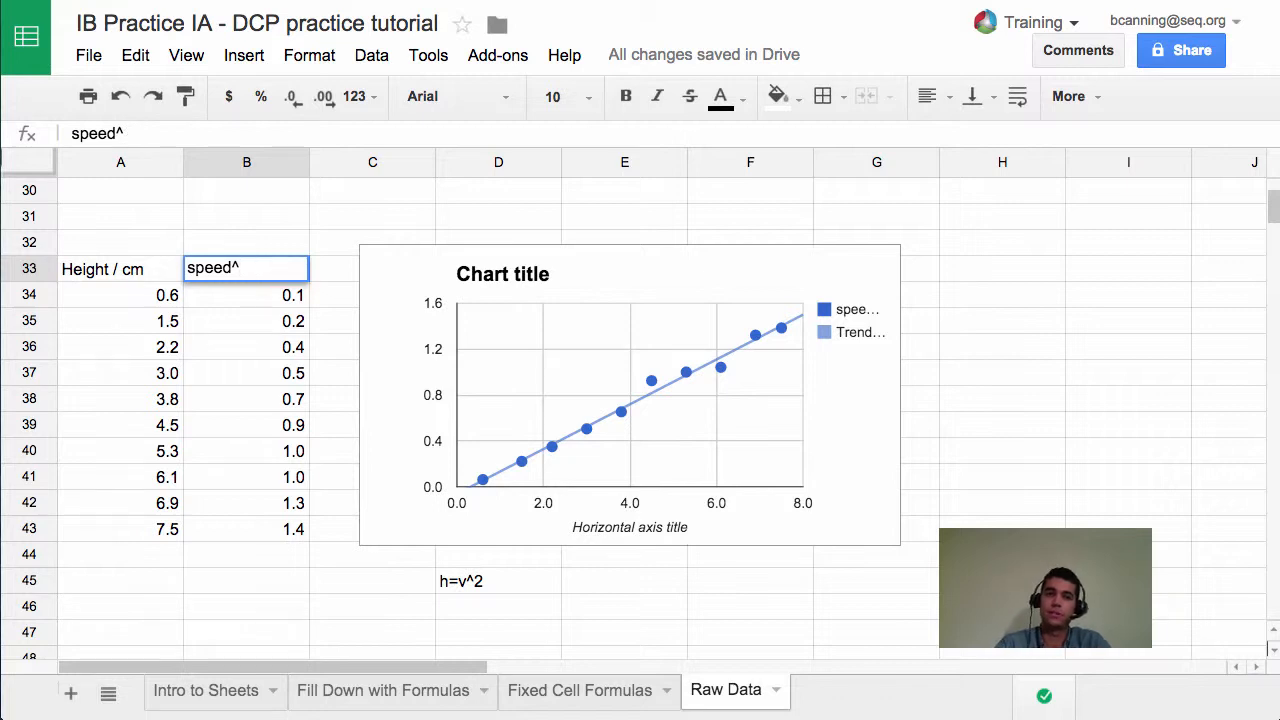
pyautogui.write('.5')
pyautogui.press('Return')
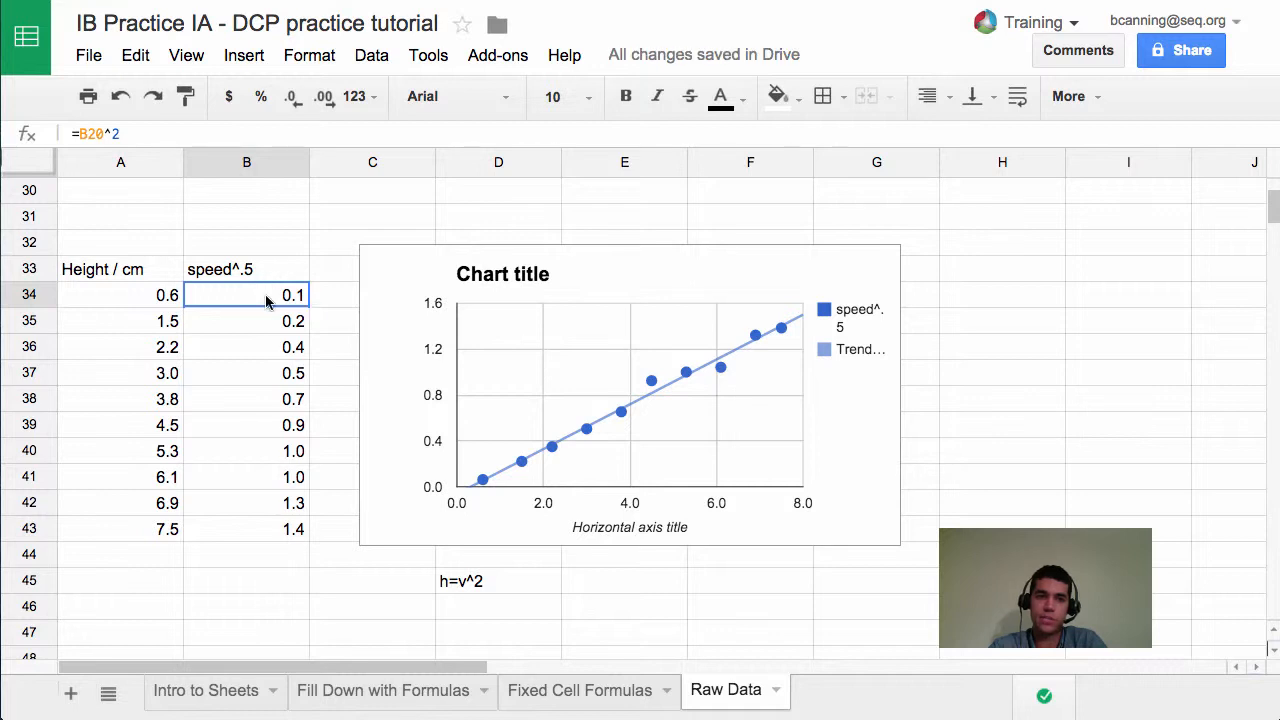
# Step: Change the formula in B34 to =B20^.5 and fill it down to B43
pyautogui.doubleClick(272, 295)
pyautogui.press('BackSpace')
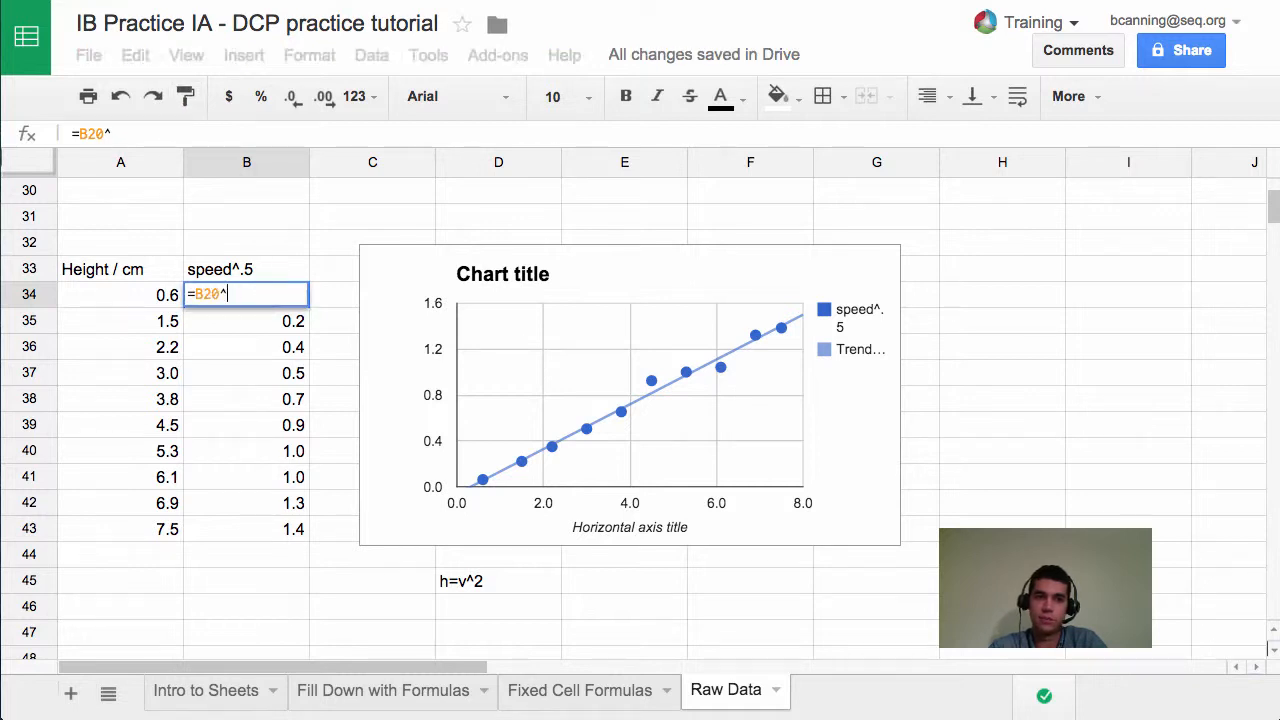
pyautogui.write('.5')
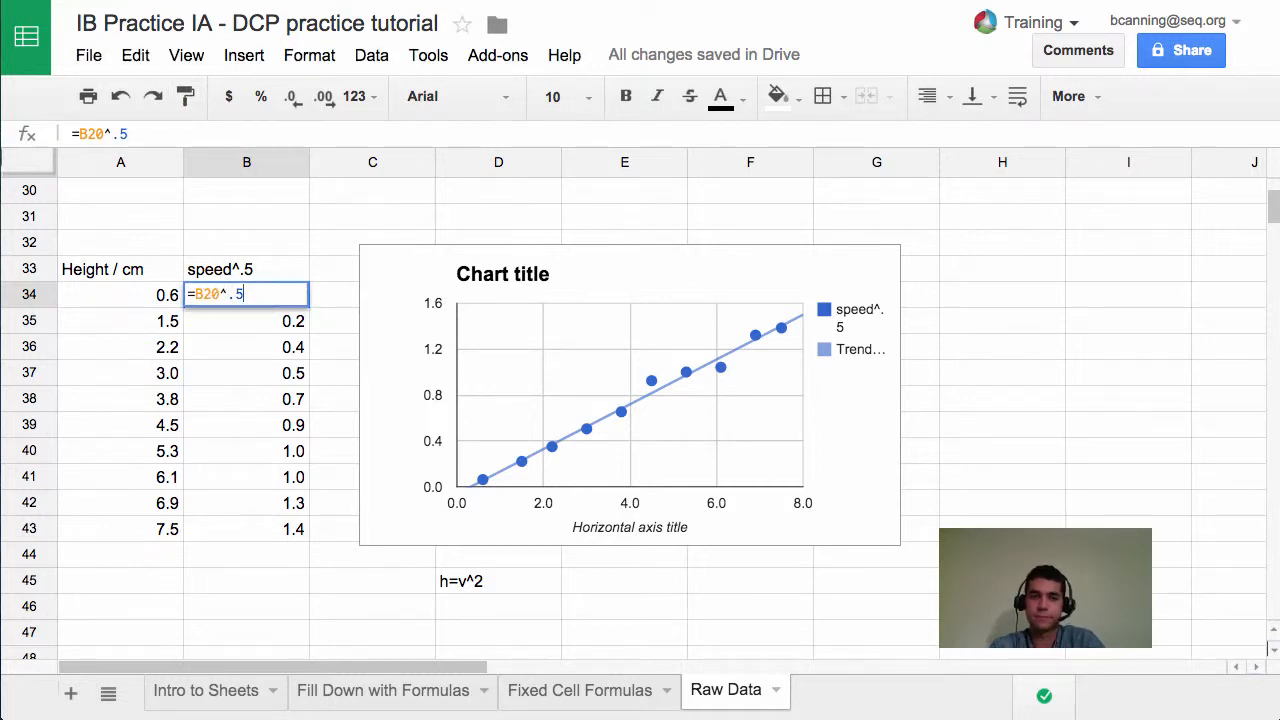
pyautogui.press('Return')
pyautogui.click(258, 300)
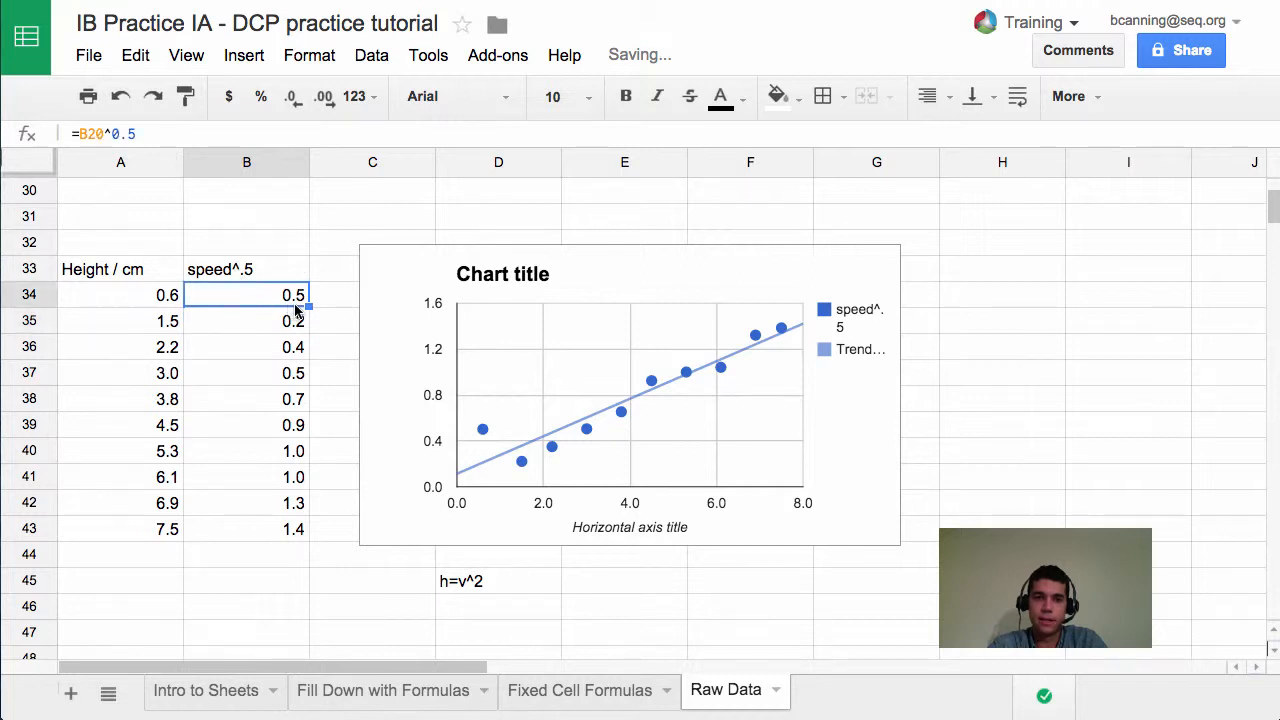
pyautogui.moveTo(308, 309); pyautogui.dragTo(297, 527)
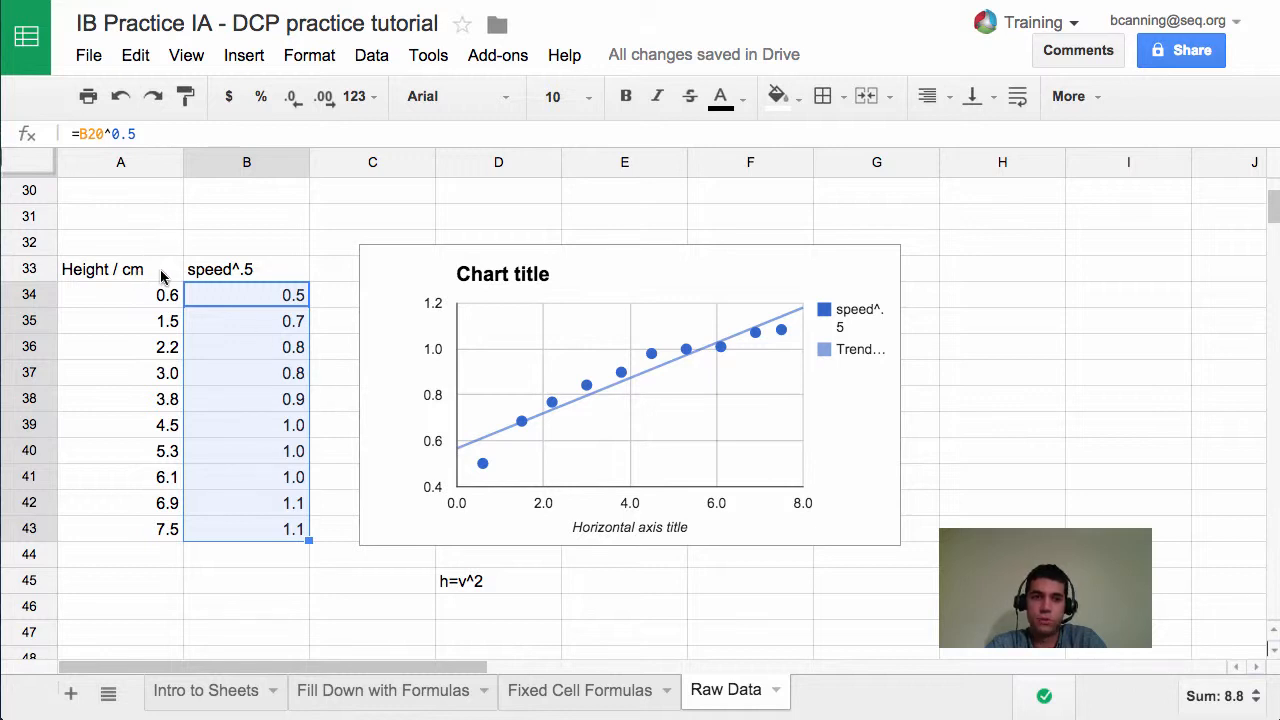
# Step: Replace the header in B33 with speed
pyautogui.click(233, 270)
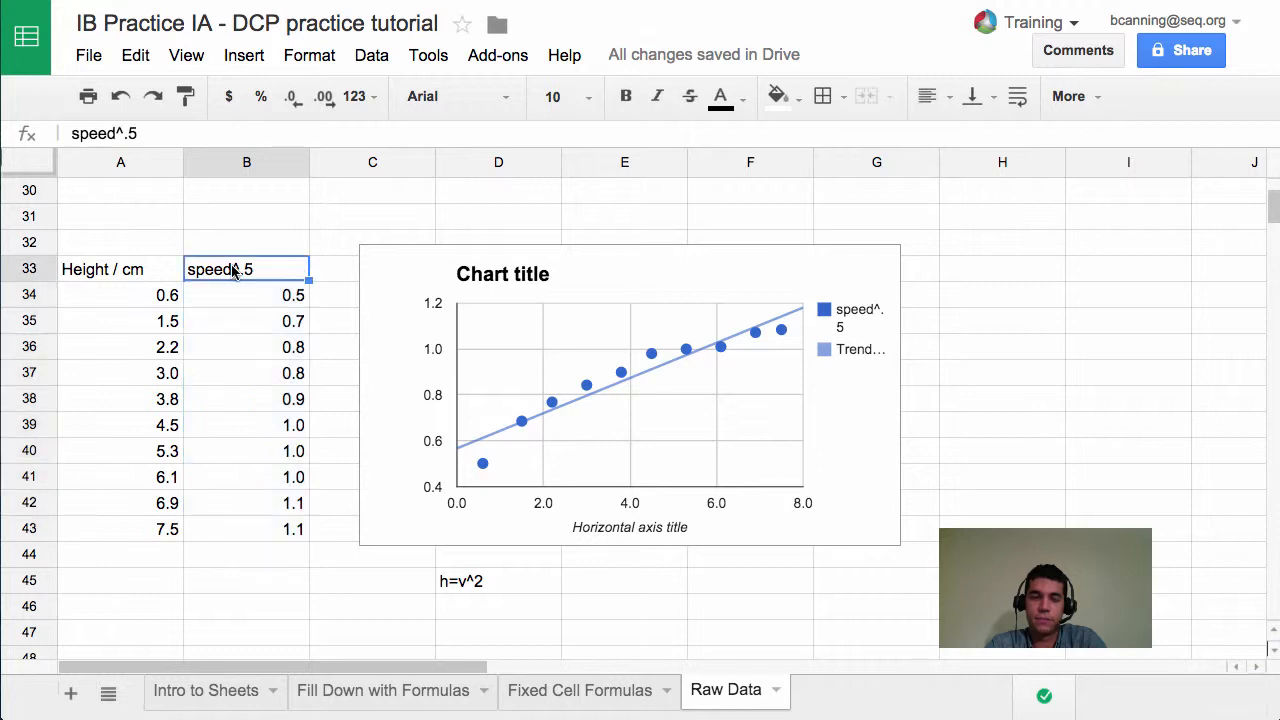
pyautogui.moveTo(260, 280); pyautogui.dragTo(262, 540)
pyautogui.click(262, 540)
pyautogui.click(255, 272)
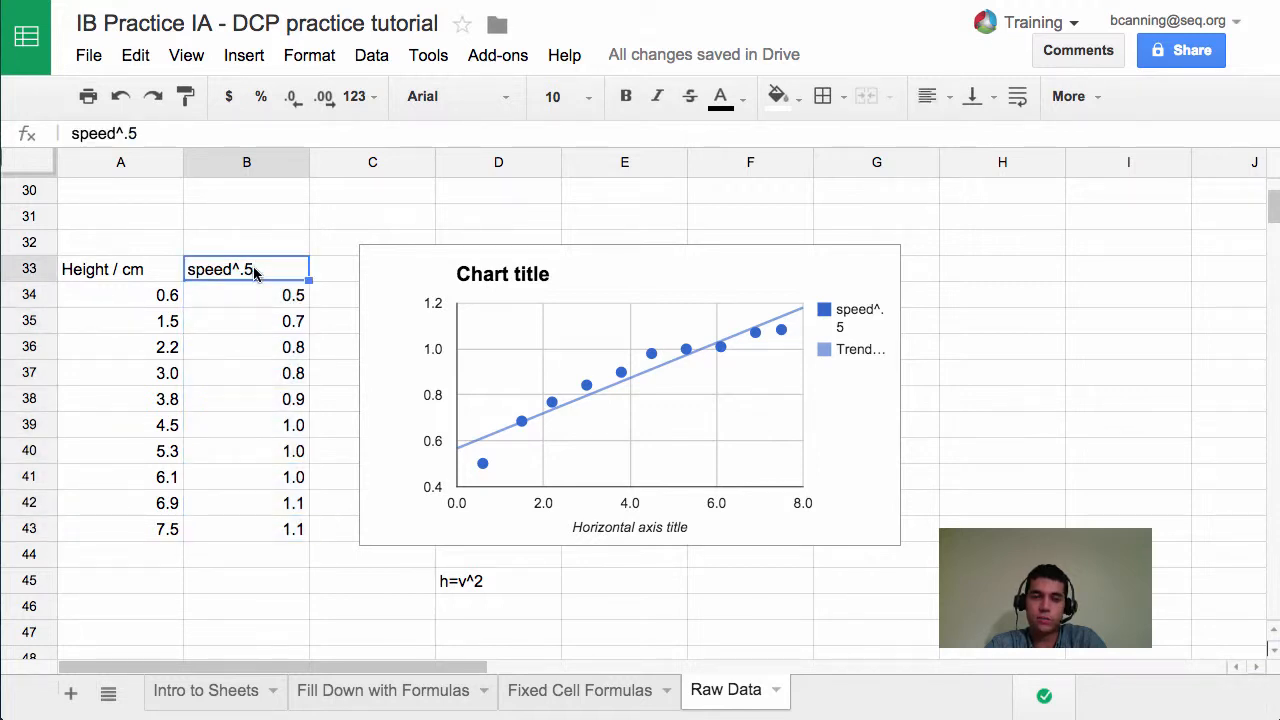
pyautogui.write('xpe')
pyautogui.press('BackSpace')
pyautogui.press('BackSpace')
pyautogui.press('BackSpace')
pyautogui.write('s')
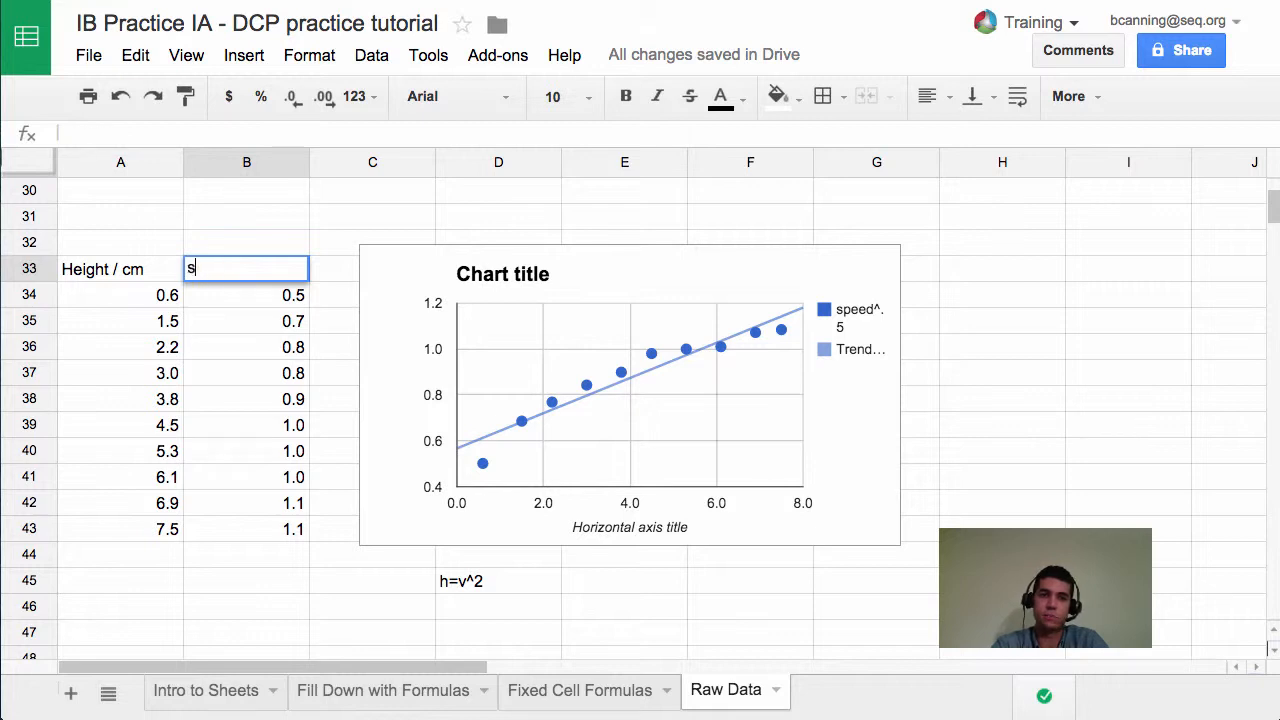
pyautogui.write('peed')
pyautogui.press('Return')
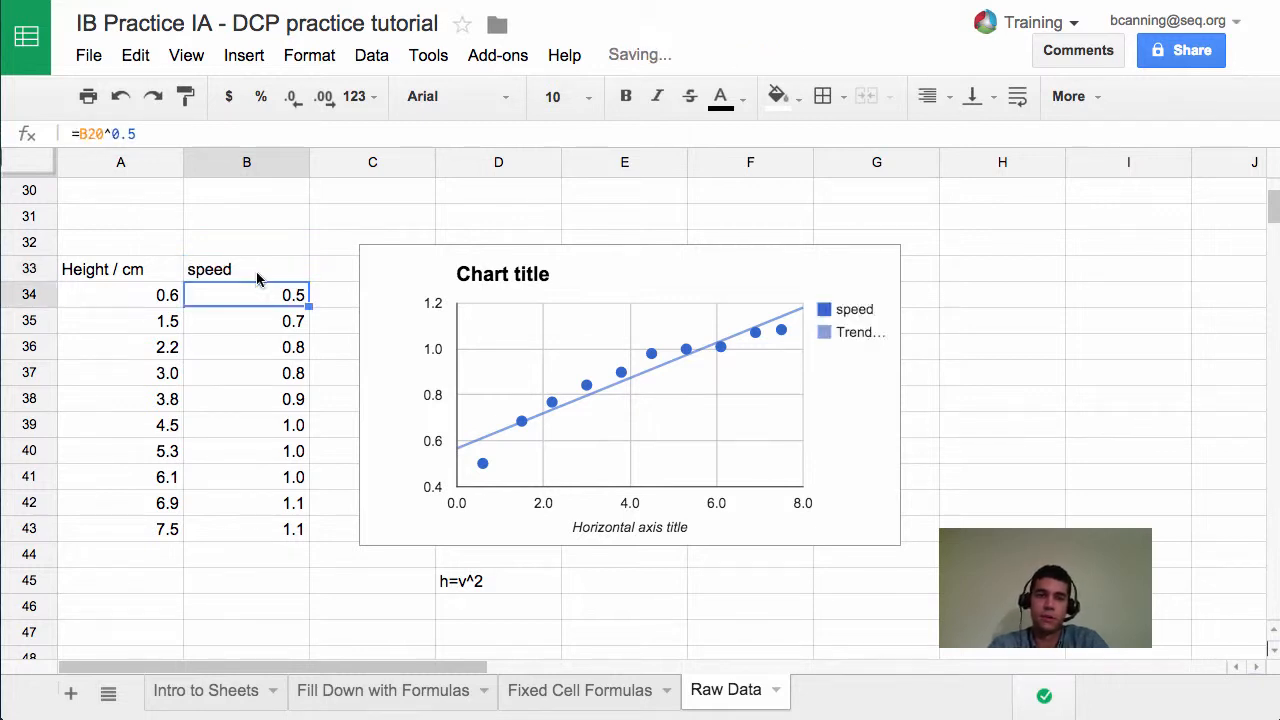
# Step: Remove the exponent from the B34 formula so it reads =B20, and fill it down to B43
pyautogui.doubleClick(257, 294)
pyautogui.press('BackSpace')
pyautogui.press('BackSpace')
pyautogui.press('BackSpace')
pyautogui.press('BackSpace')
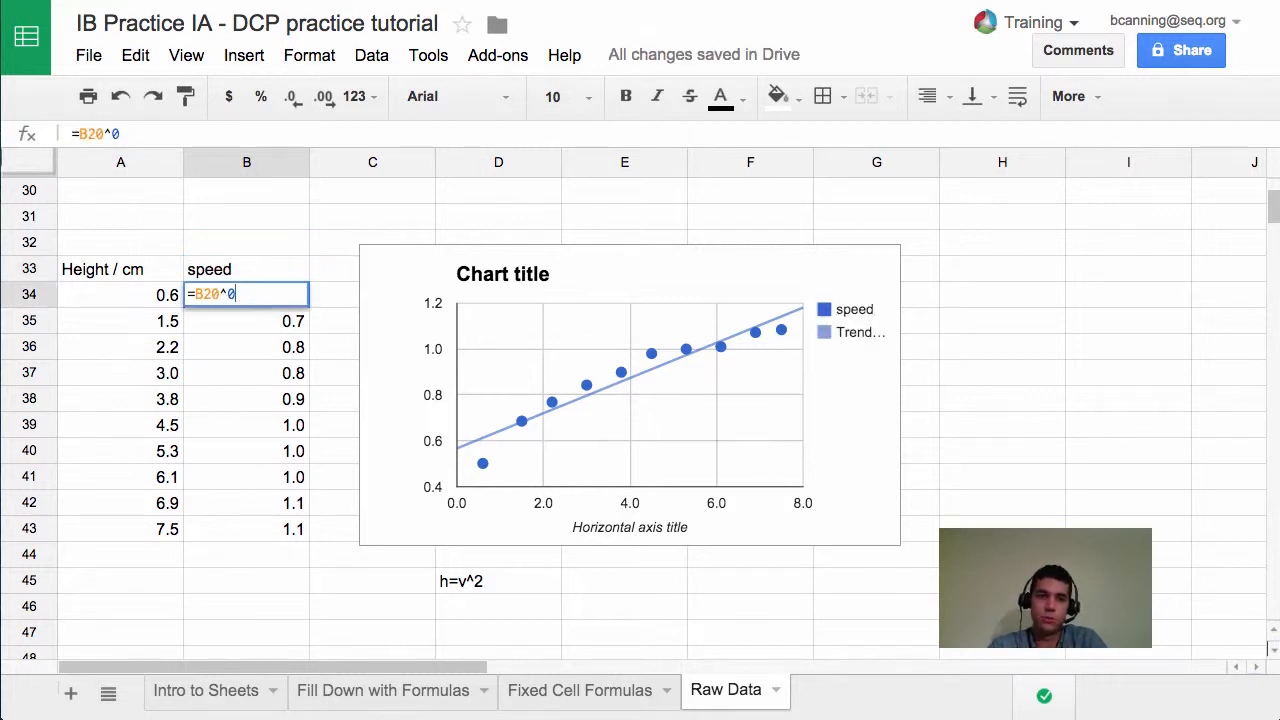
pyautogui.press('Return')
pyautogui.click(257, 294)
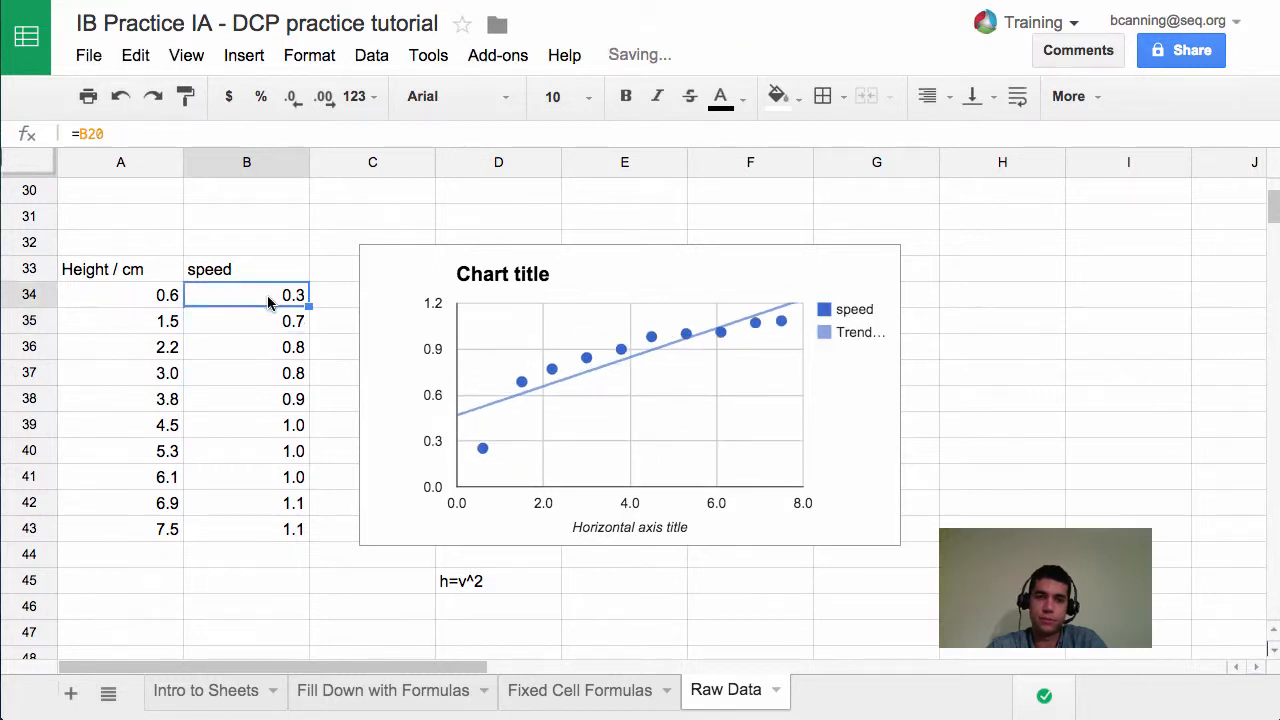
pyautogui.moveTo(309, 307); pyautogui.dragTo(306, 528)
pyautogui.scroll(-2, 316, 472)
pyautogui.scroll(7, 313, 475)
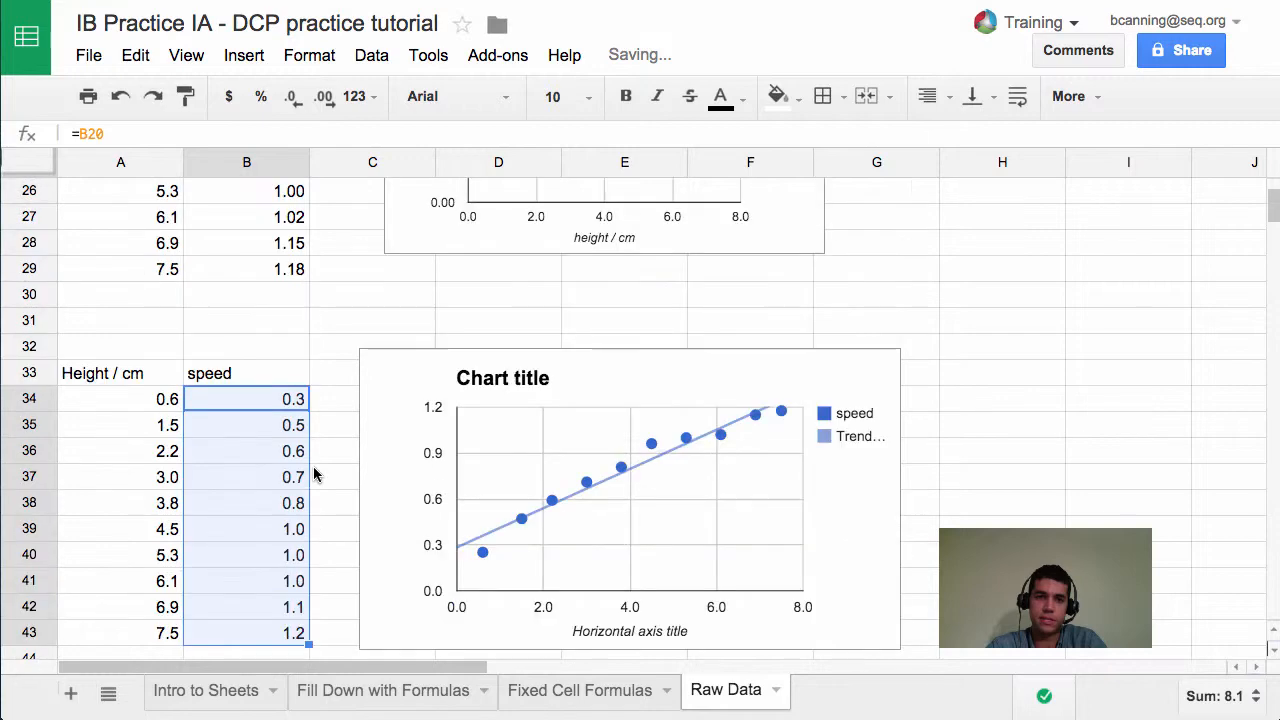
pyautogui.scroll(-5, 313, 475)
pyautogui.scroll(-2, 313, 473)
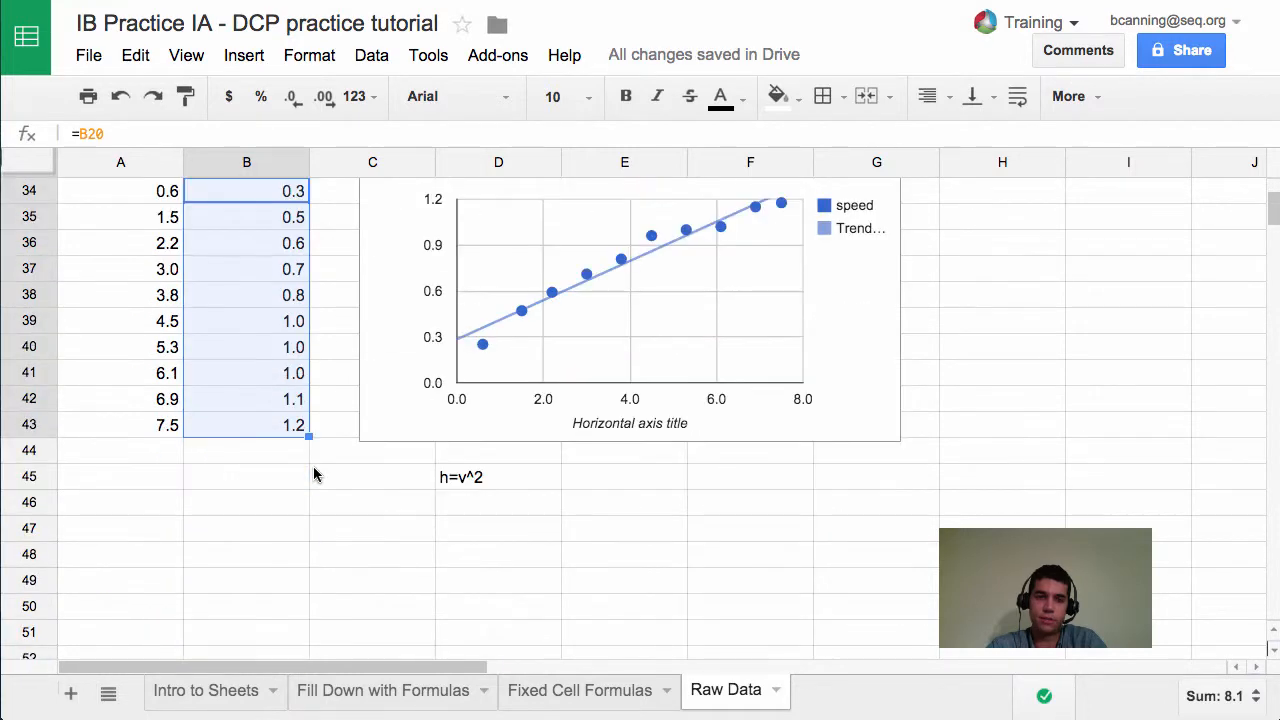
pyautogui.scroll(2, 313, 473)
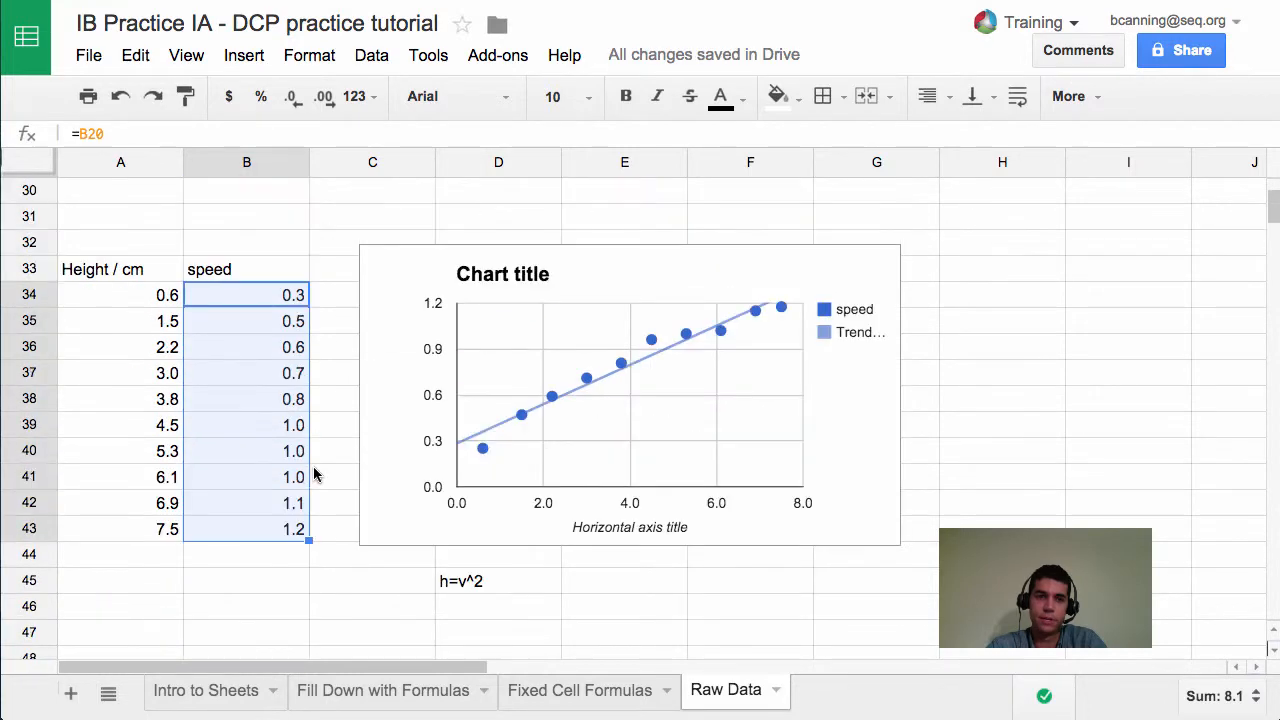
# Step: Replace the linked header in A33 with the plain text height / cm
pyautogui.click(114, 268)
pyautogui.write('=B1')
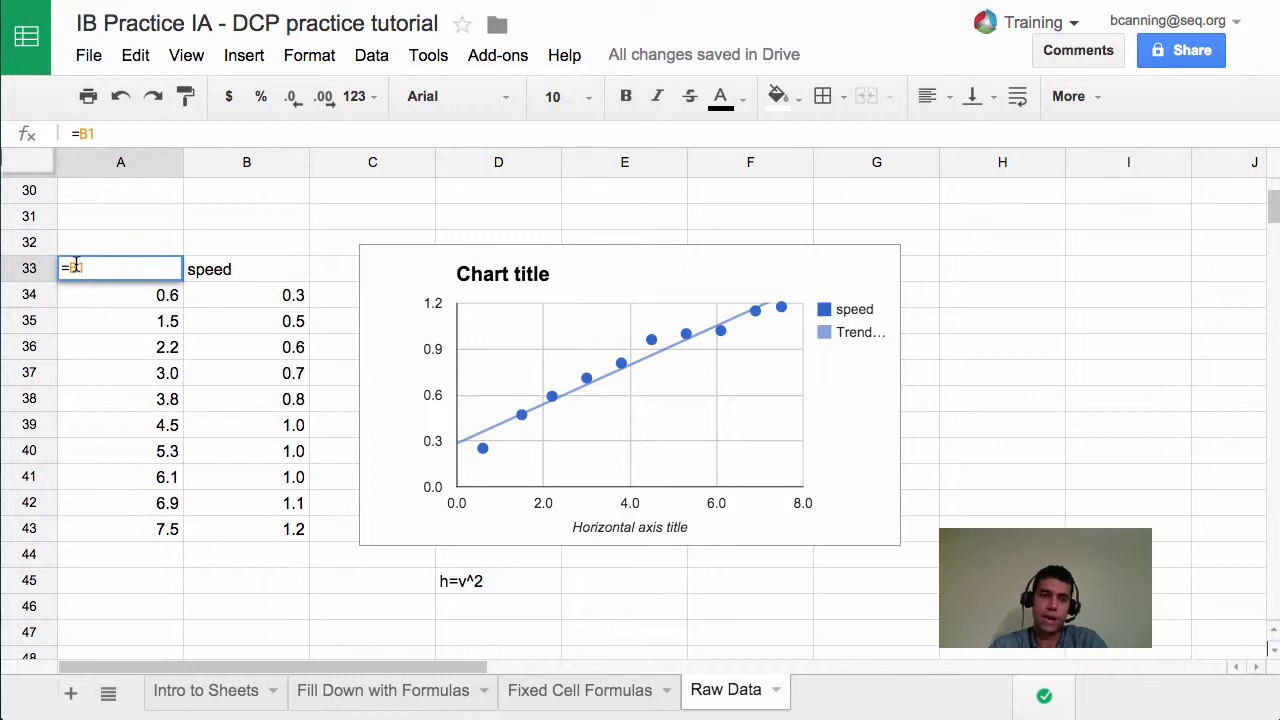
pyautogui.press('Return')
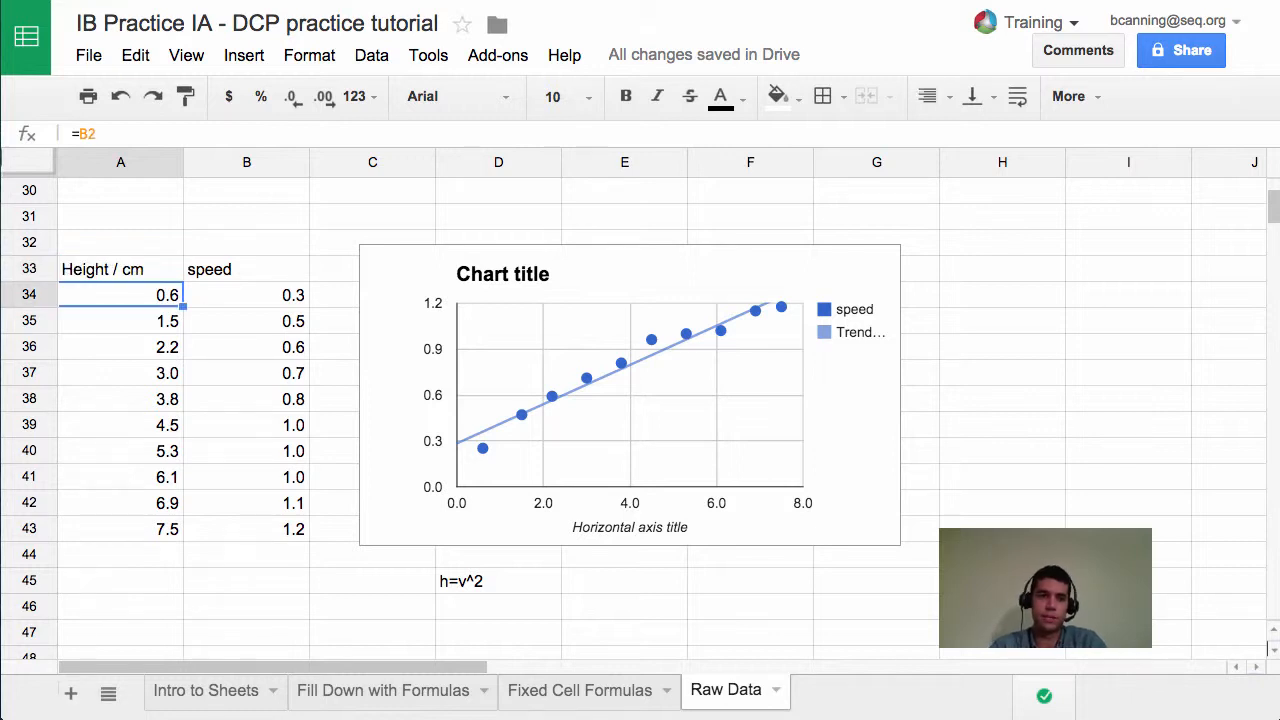
pyautogui.press('Up')
pyautogui.write('heig')
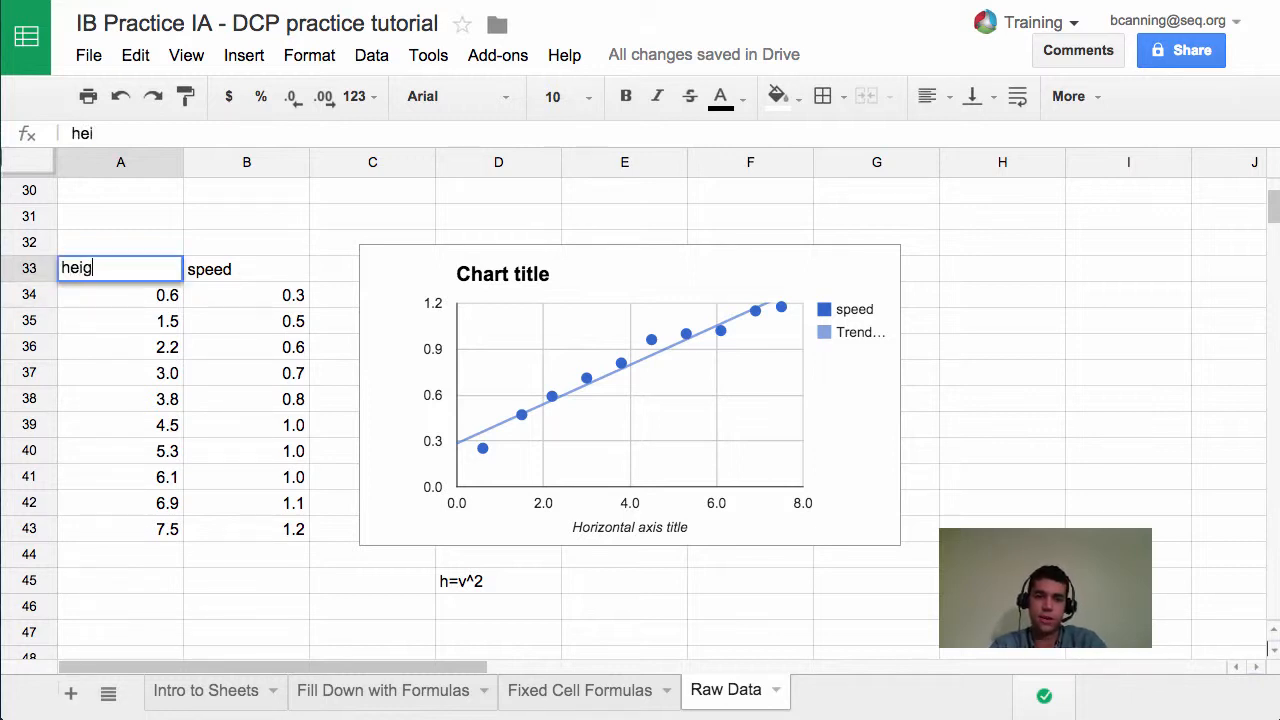
pyautogui.write('ht / cm')
pyautogui.press('Return')
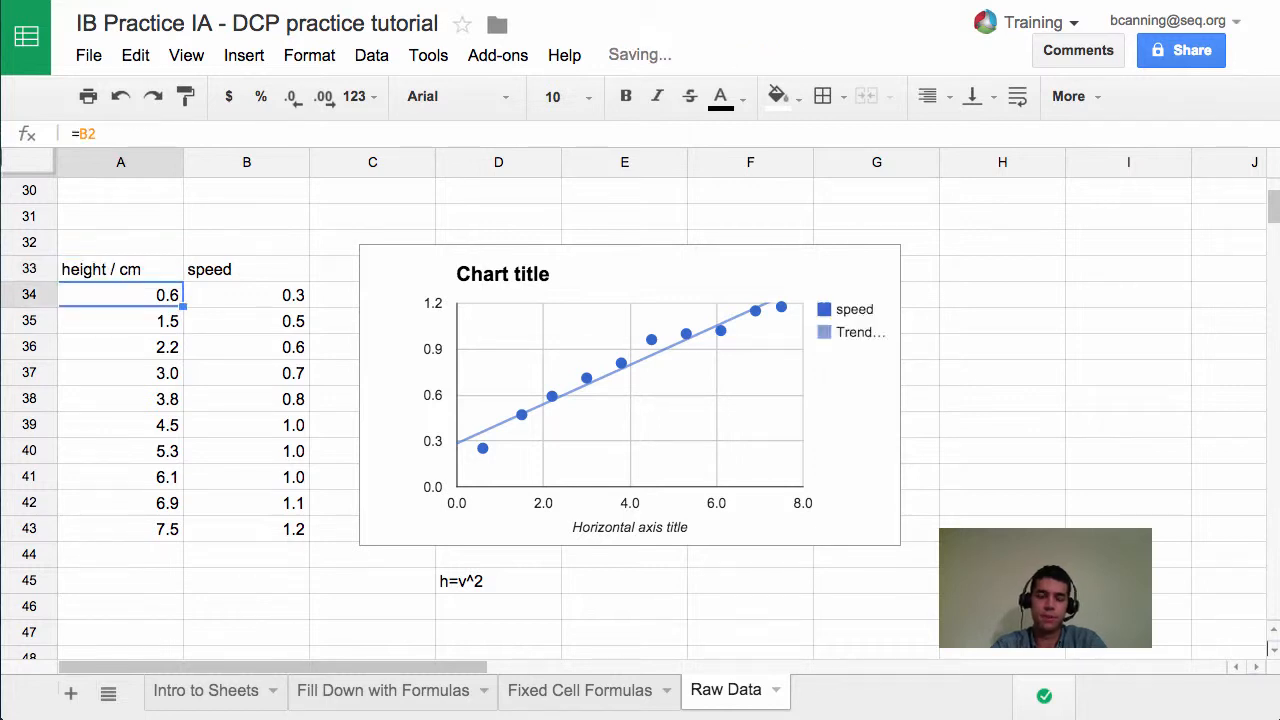
# Step: Change the formula in A34 to =B2^2 and fill it down to A43
pyautogui.press('Return')
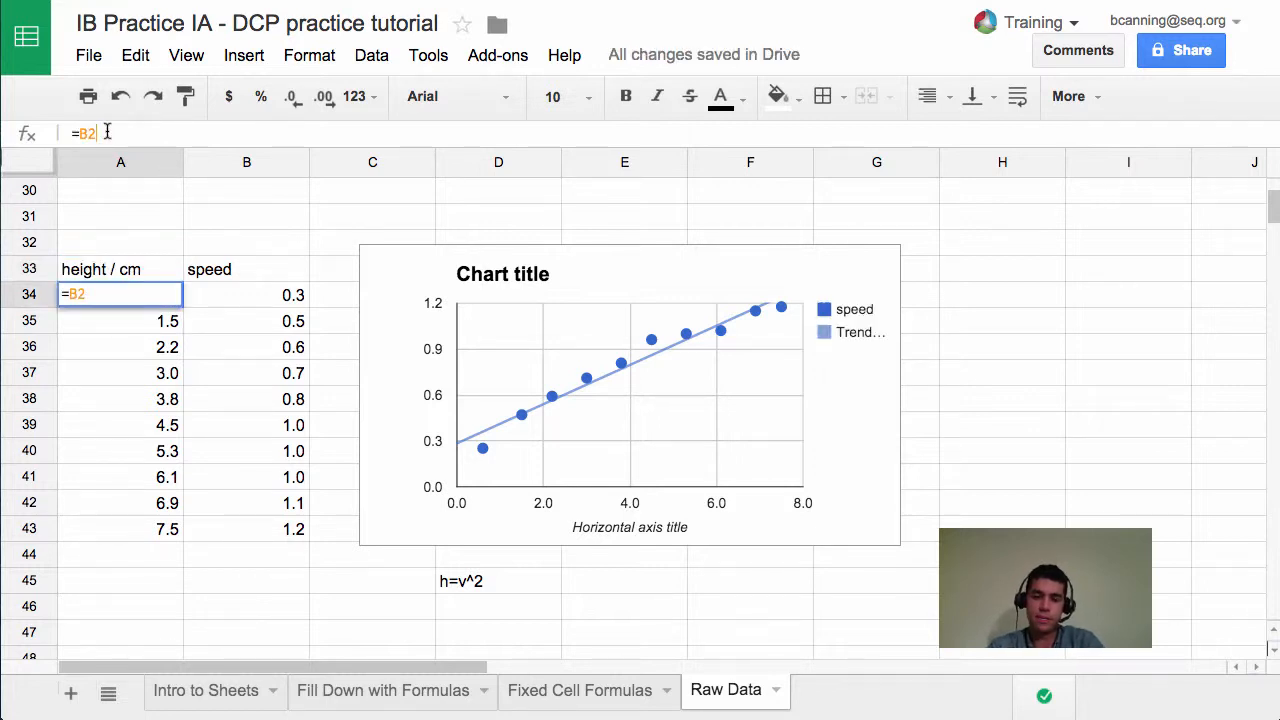
pyautogui.write('^2')
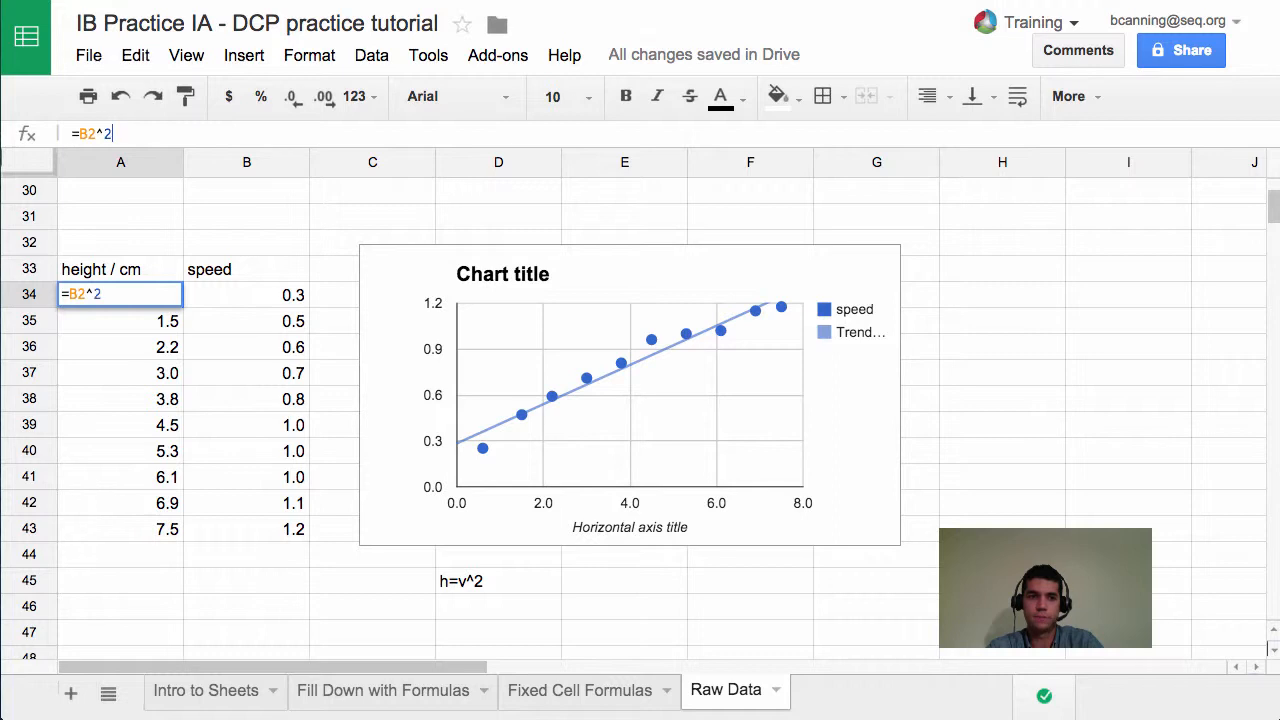
pyautogui.press('Return')
pyautogui.click(165, 295)
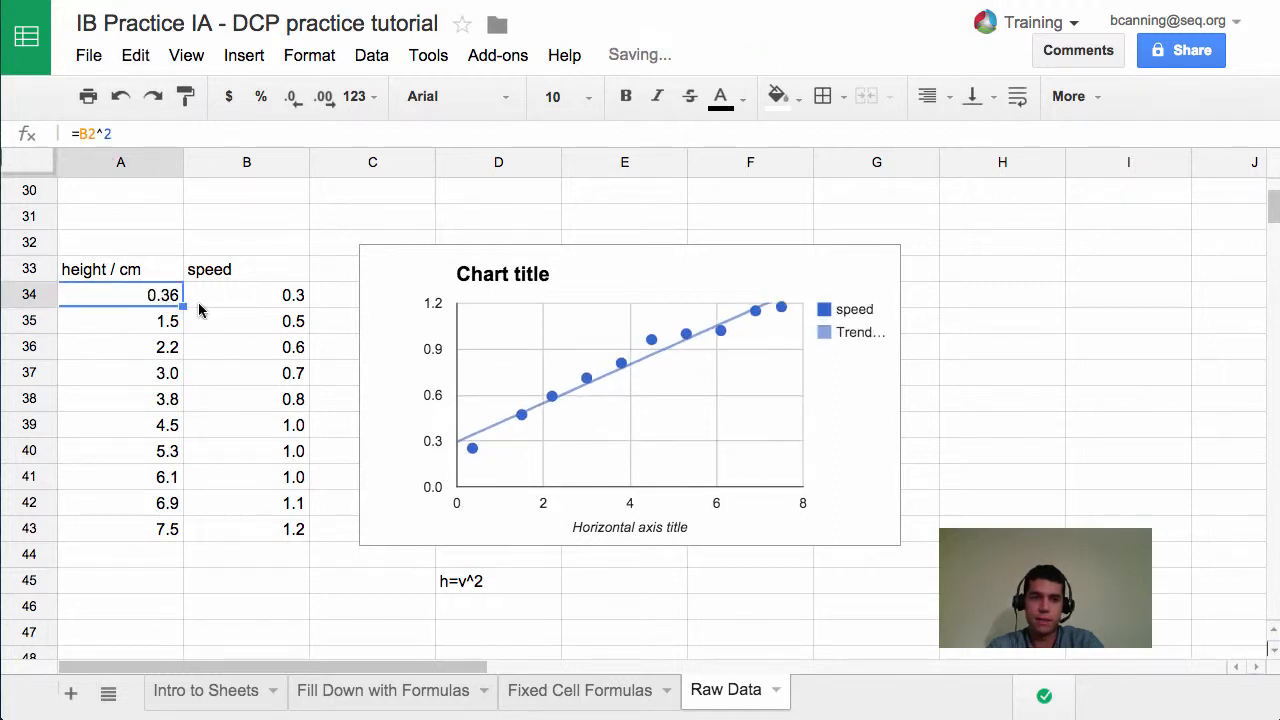
pyautogui.moveTo(183, 307); pyautogui.dragTo(175, 453)
pyautogui.moveTo(174, 528); pyautogui.dragTo(176, 530)
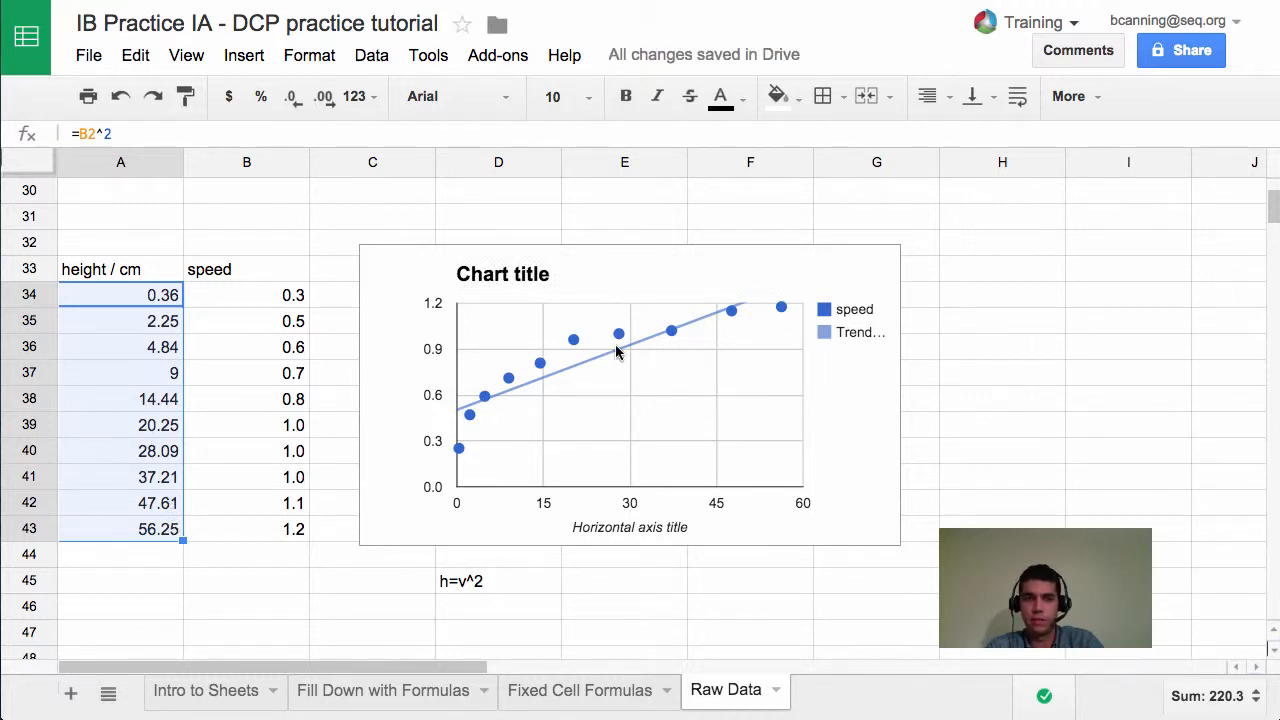
# Step: Change the header in A33 to height^2 / cm
pyautogui.doubleClick(108, 265)
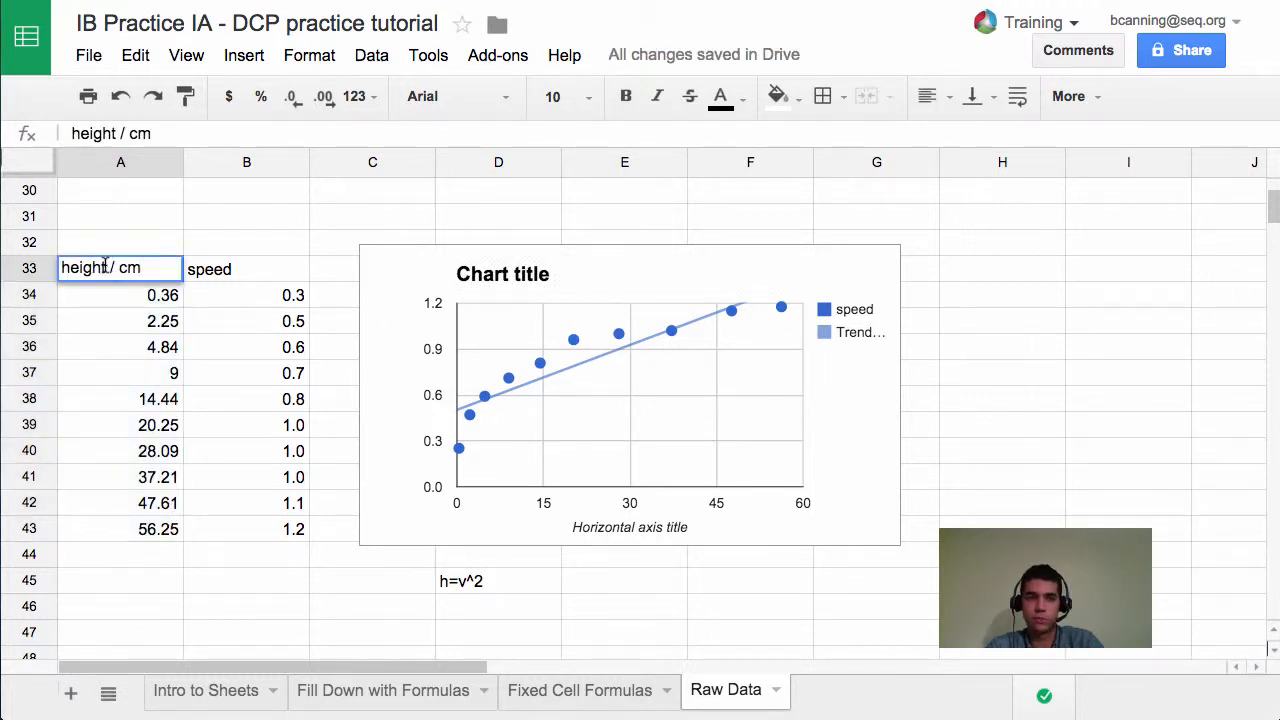
pyautogui.write('^2')
pyautogui.press('Return')
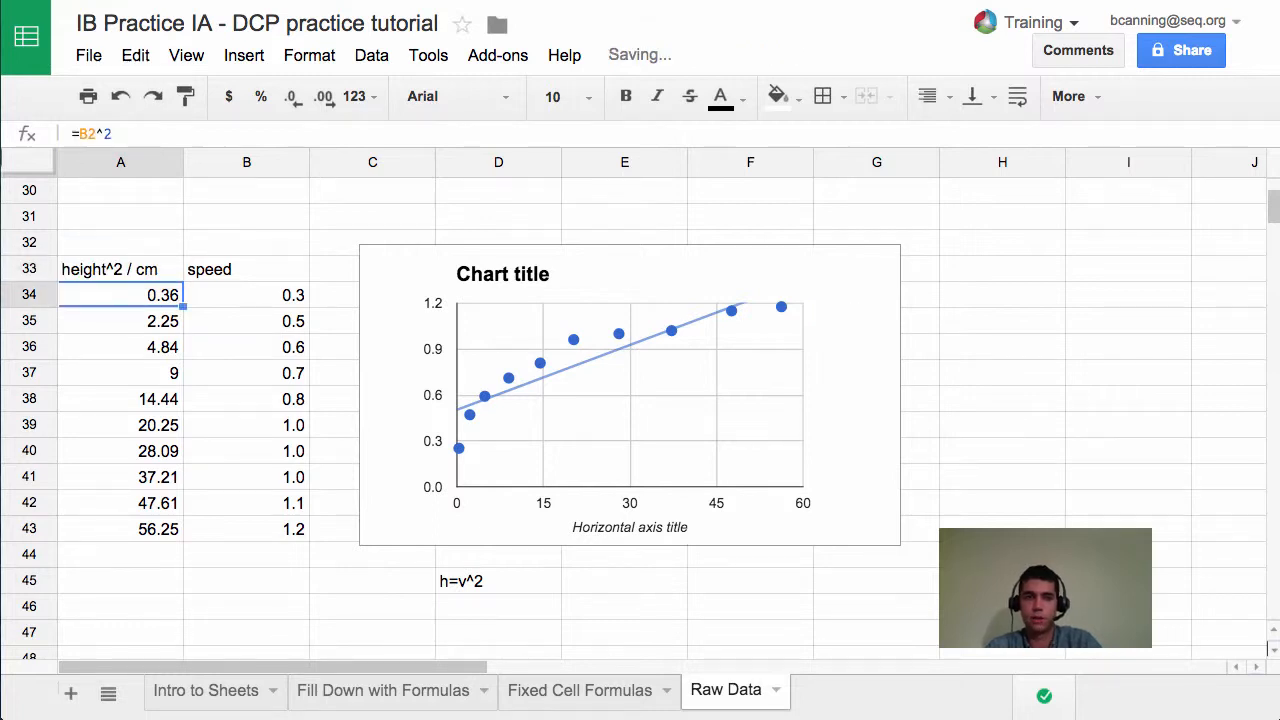
# Step: Set the exponent in the A33 header to .5 so it reads height^.5 / cm
pyautogui.click(116, 276)
pyautogui.doubleClick(117, 270)
pyautogui.press('BackSpace')
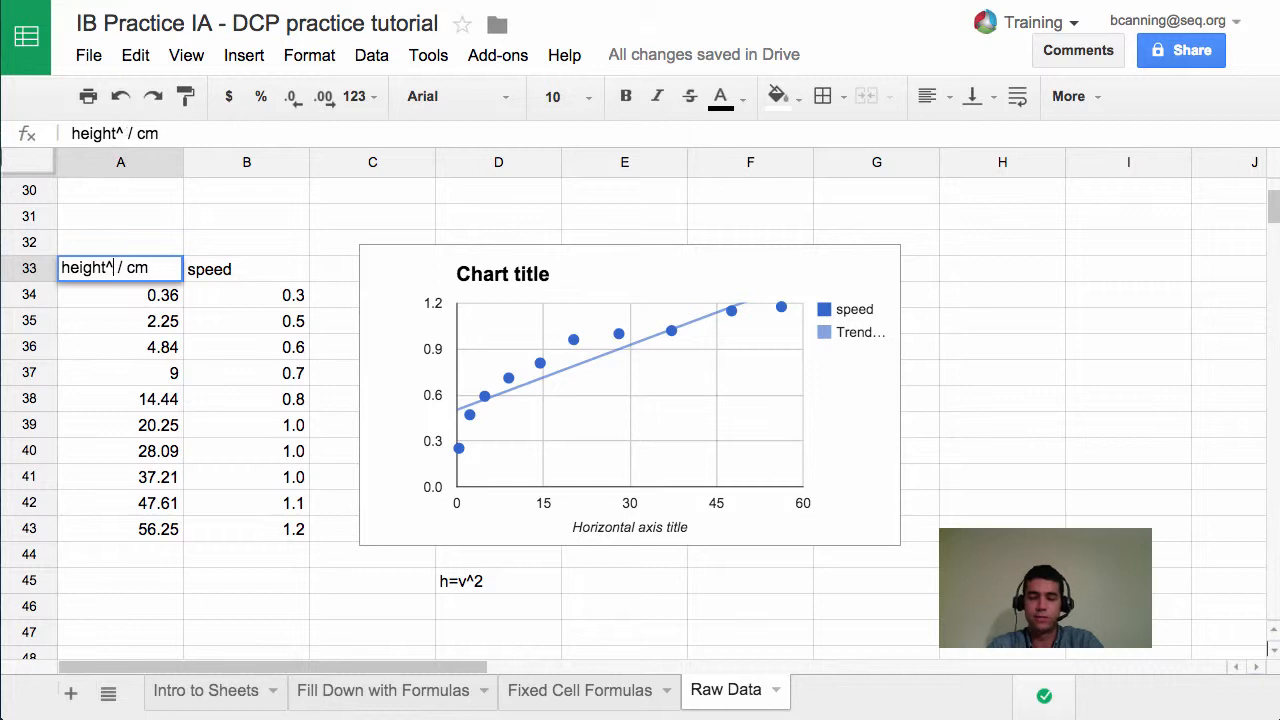
pyautogui.write('.5')
pyautogui.press('Return')
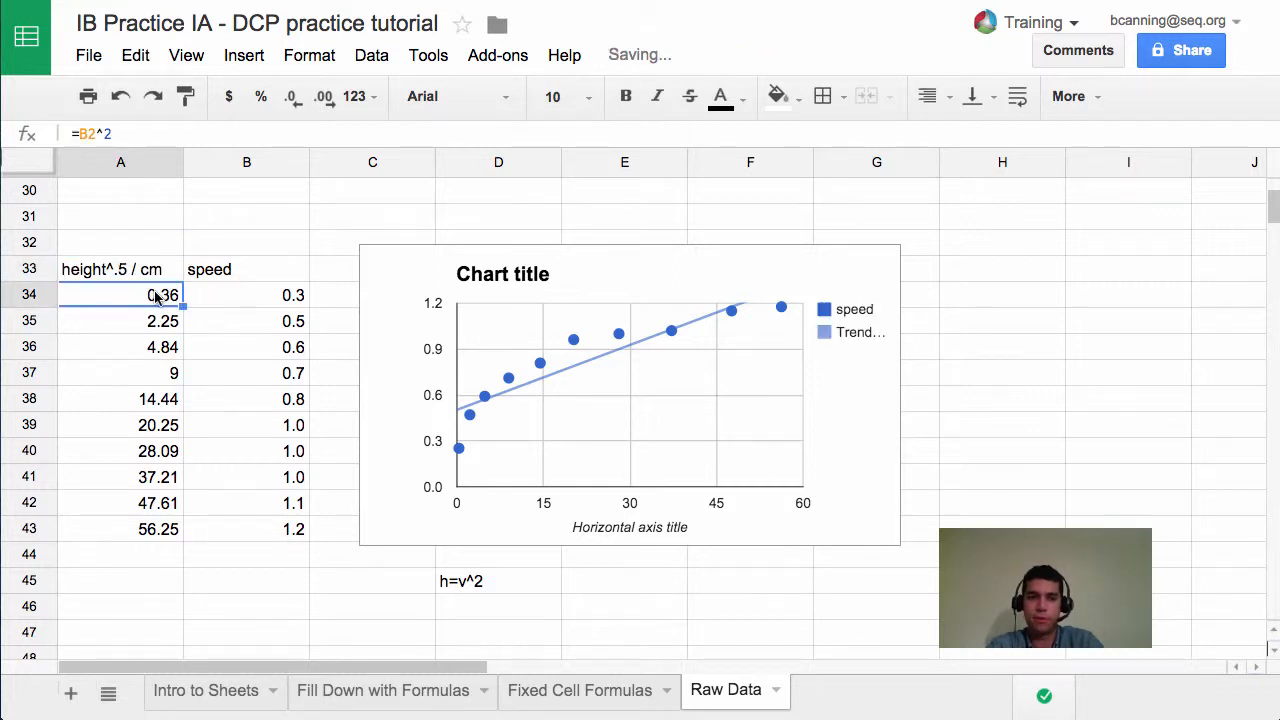
# Step: Change the formula in A34 to =B2^.5 and fill it down to A43
pyautogui.click(154, 136)
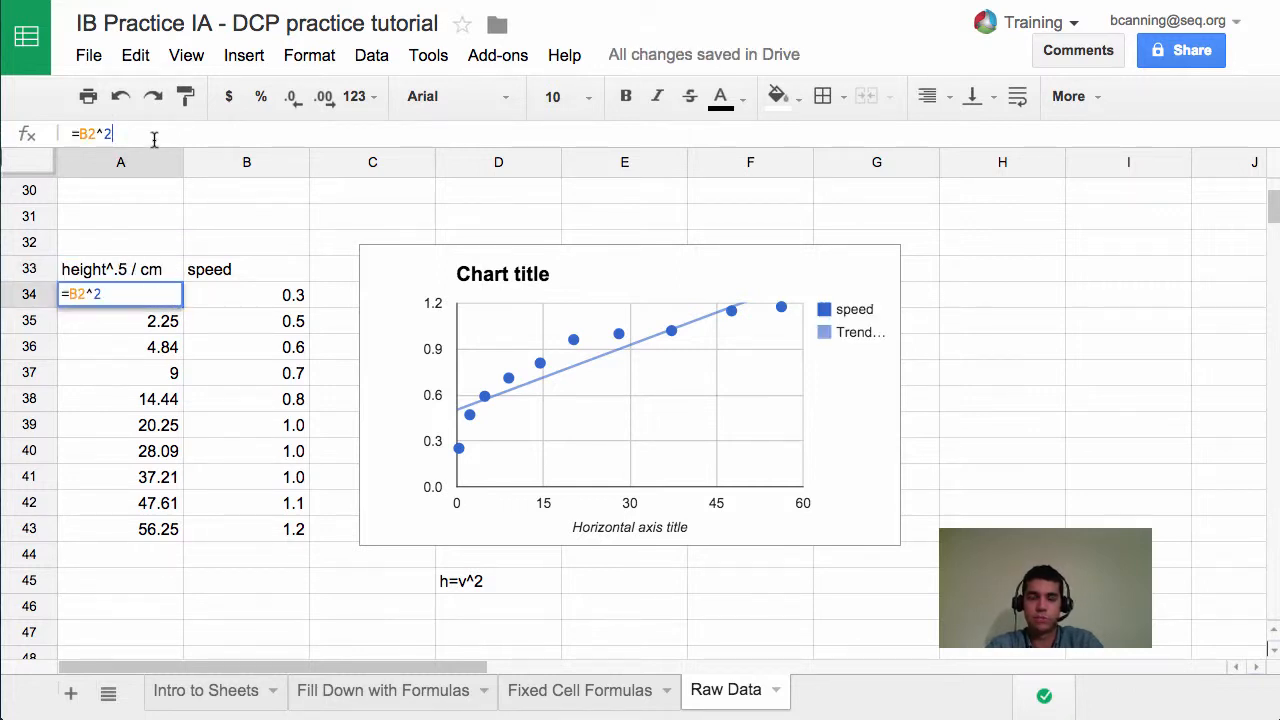
pyautogui.press('BackSpace')
pyautogui.write('.5')
pyautogui.press('Return')
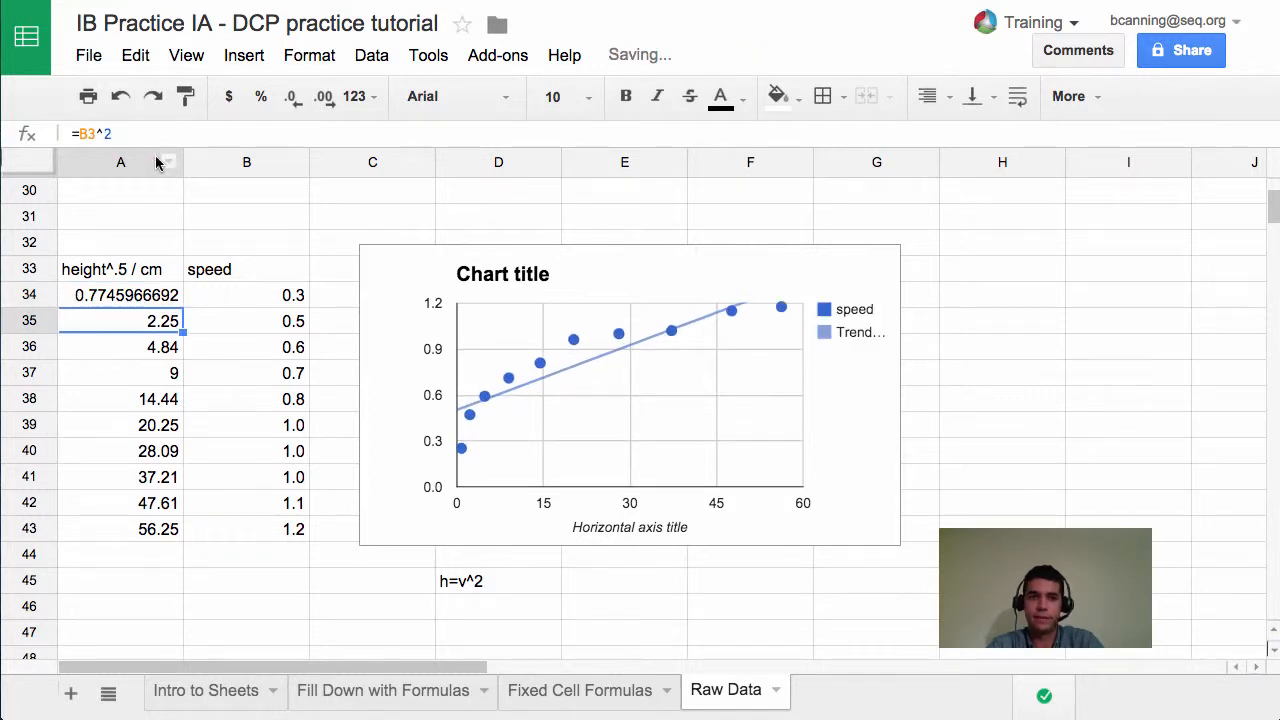
pyautogui.click(145, 295)
pyautogui.moveTo(183, 307); pyautogui.dragTo(175, 536)
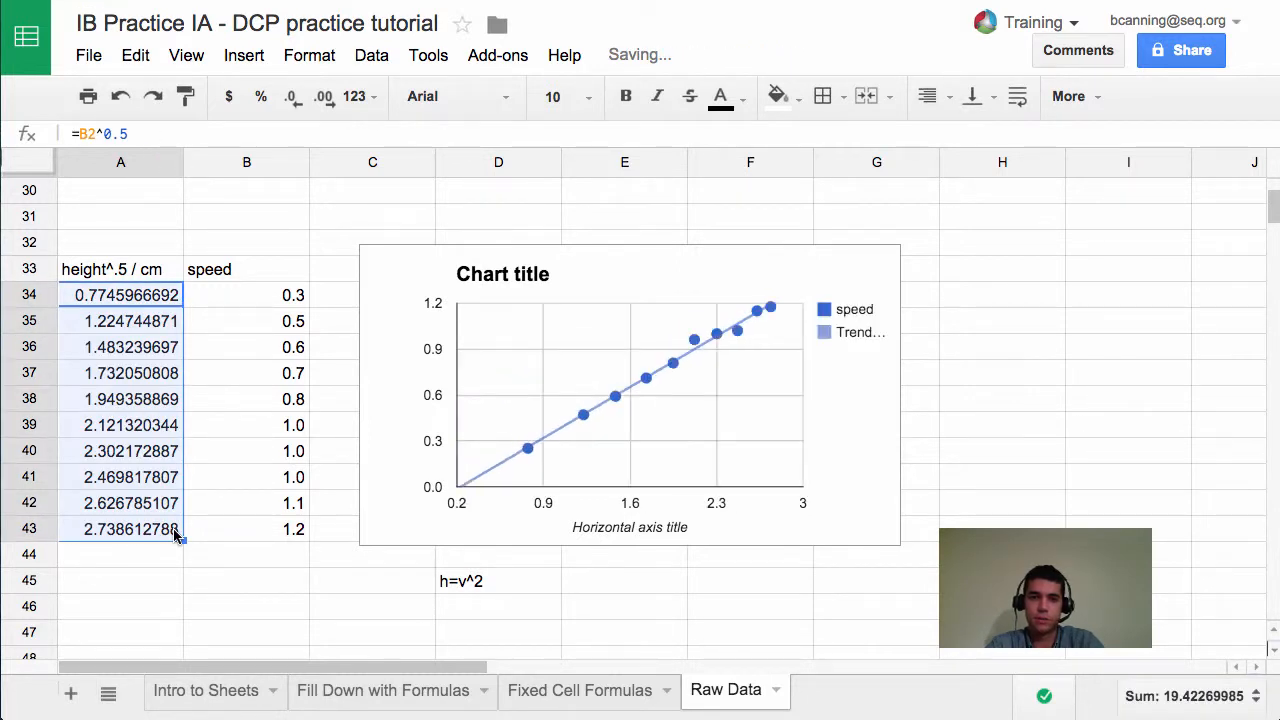